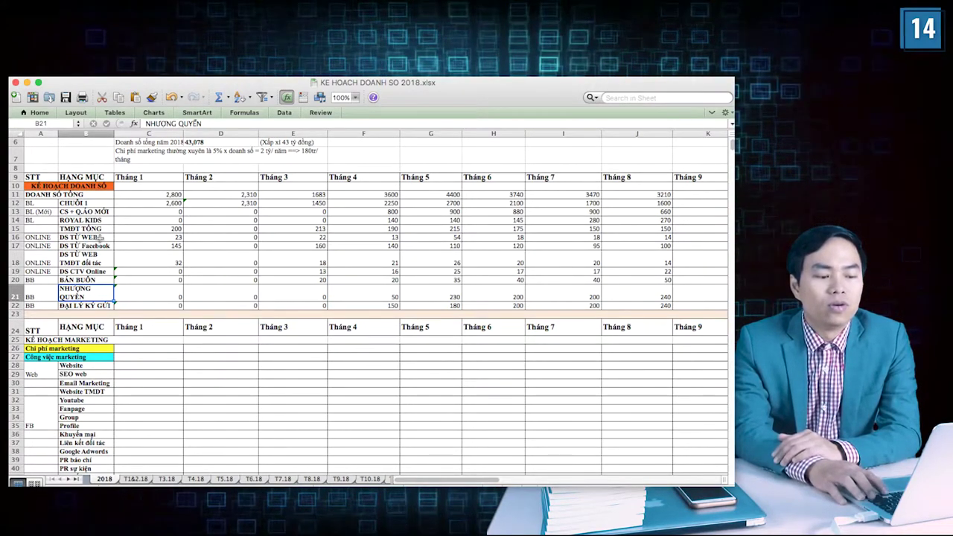
Review the NHƯỢNG QUYỀN row's monthly sales plan from Tháng 1 to Tháng 9
key("Right")
key("Right")
key("Right")
key("Right")
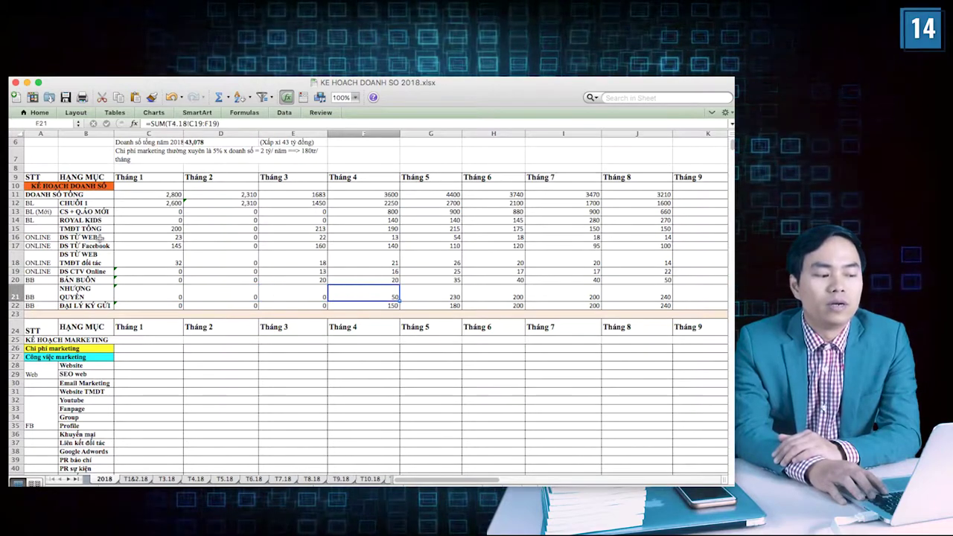
key("Right")
key("Right")
key("Right")
key("Right")
key("Right")
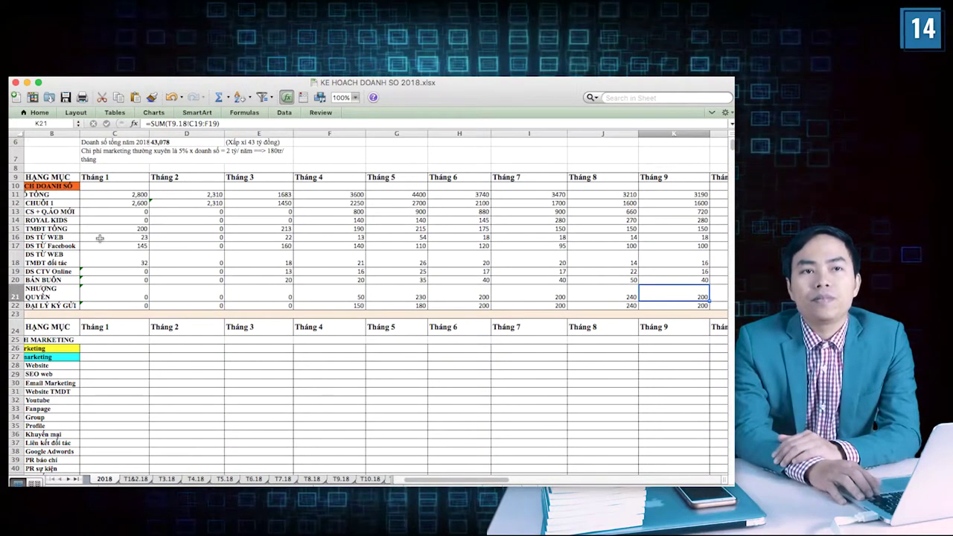
key("Left")
key("Left")
key("Left")
key("Left")
key("Left")
key("Left")
key("Left")
key("Left")
key("Left")
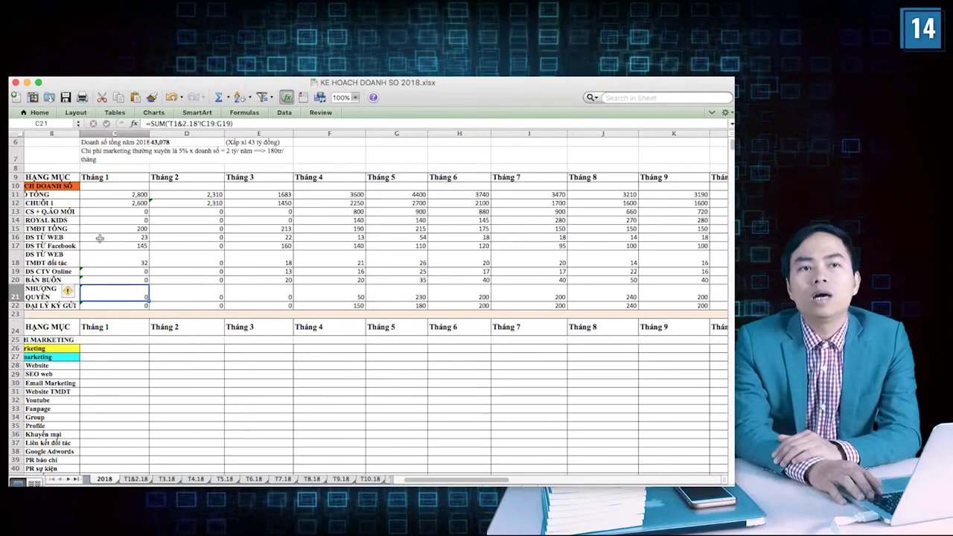
key("Left")
key("Right")
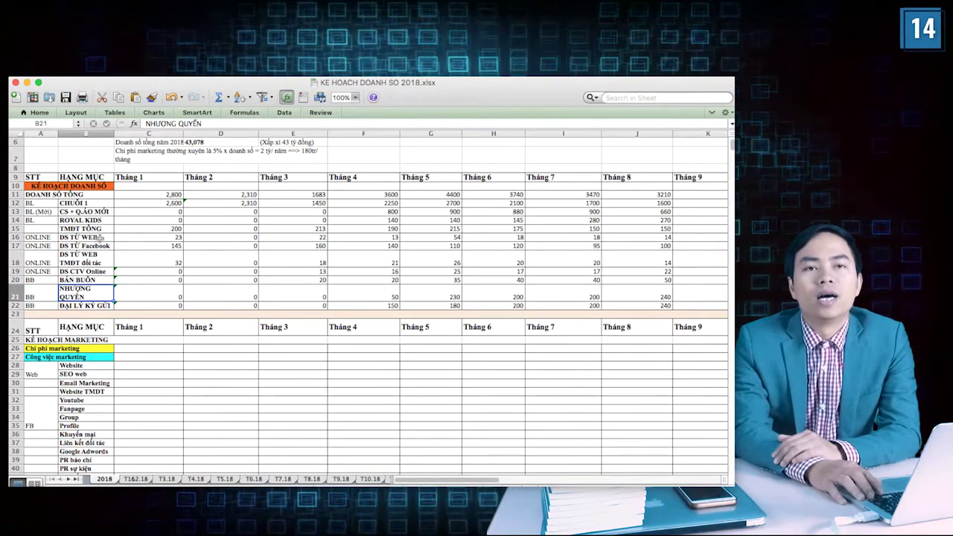
Review the ĐẠI LÝ KÝ GỬI row's sales plan from Tháng 1 to Tháng 6
key("Down")
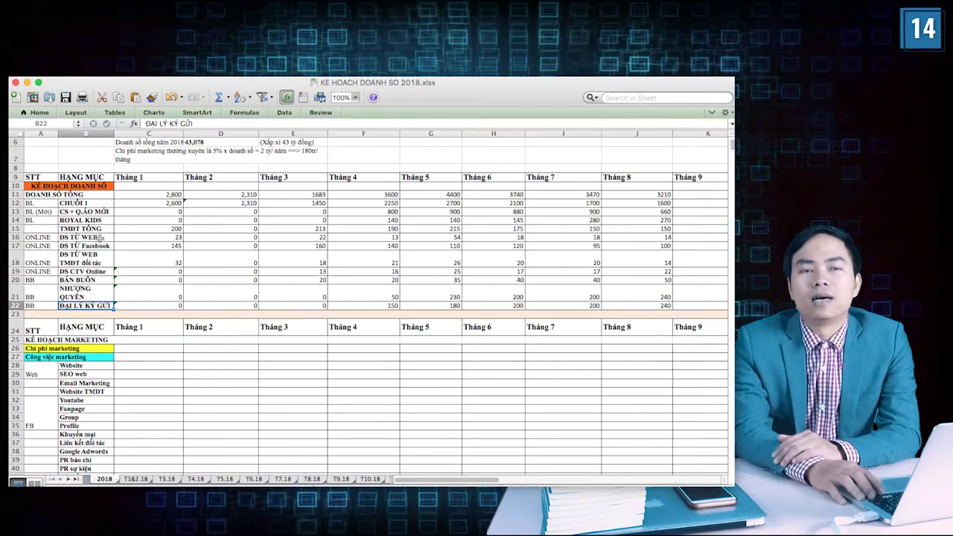
key("Right")
key("Right")
key("shift+Right")
key("Right")
key("Right")
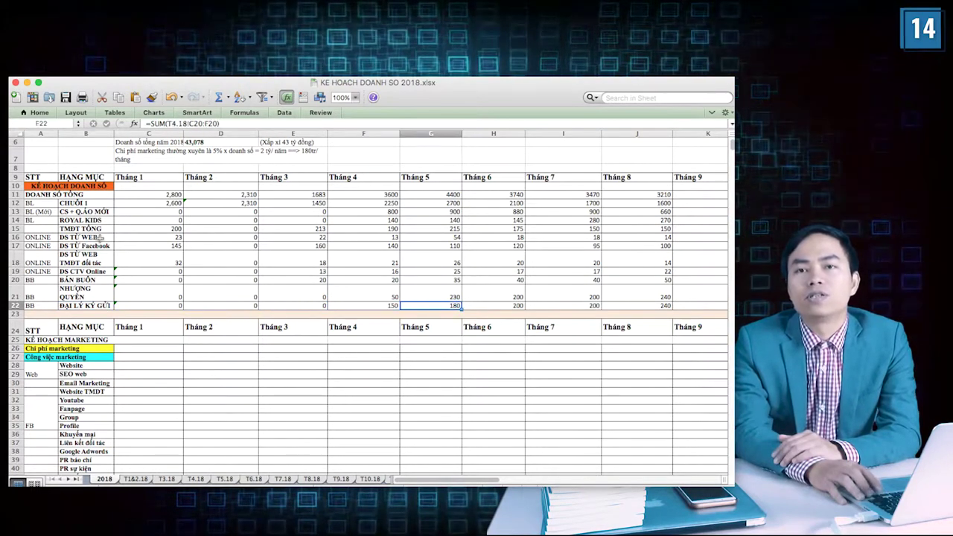
key("Left")
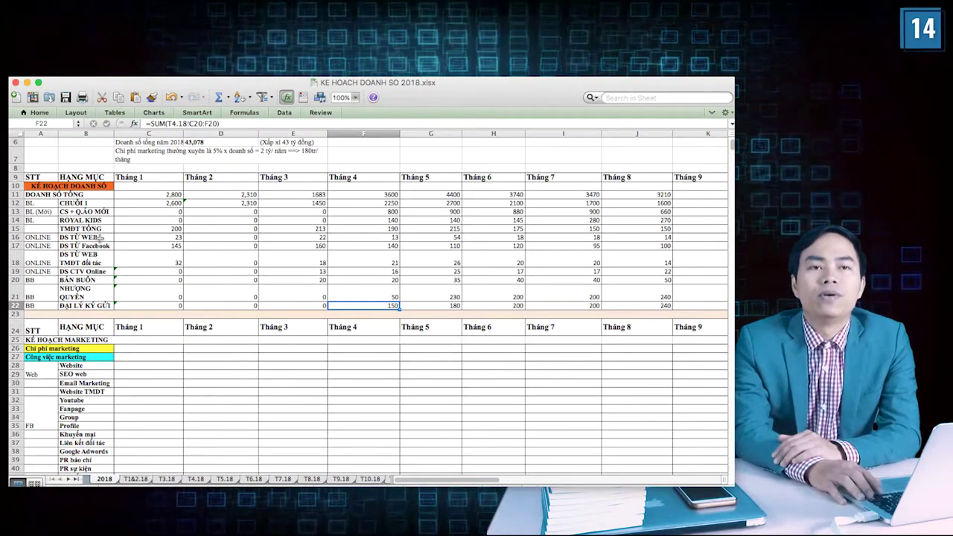
key("Right")
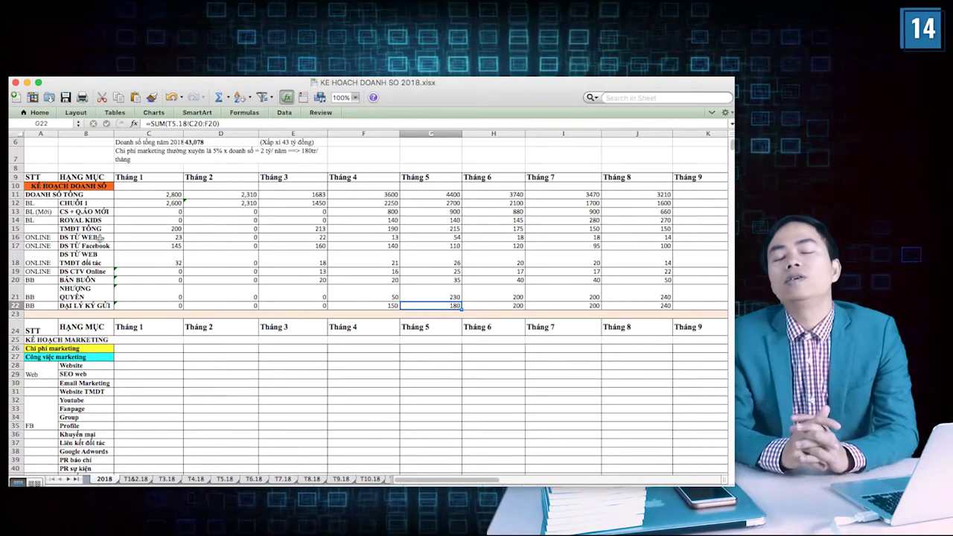
key("Right")
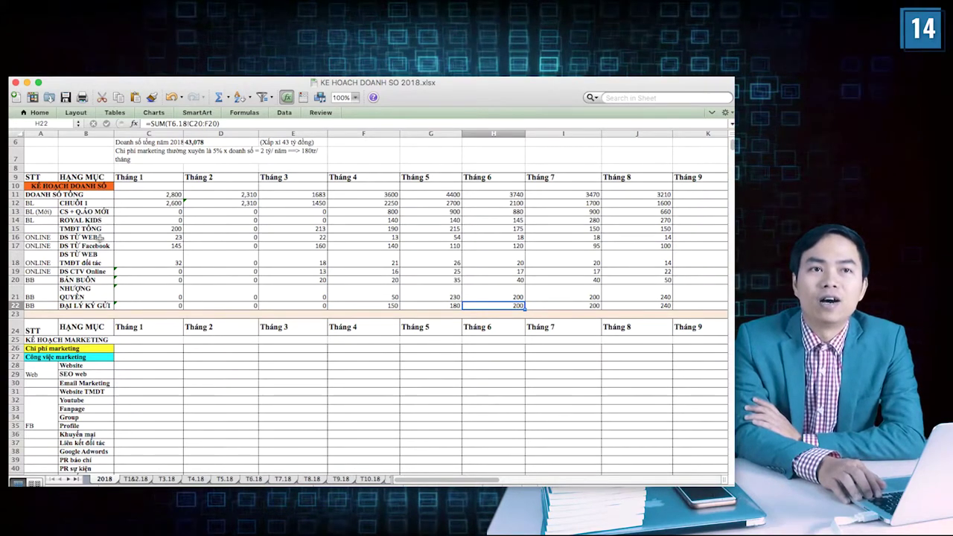
key("Left")
key("Left")
key("Left")
key("Left")
key("Left")
key("Left")
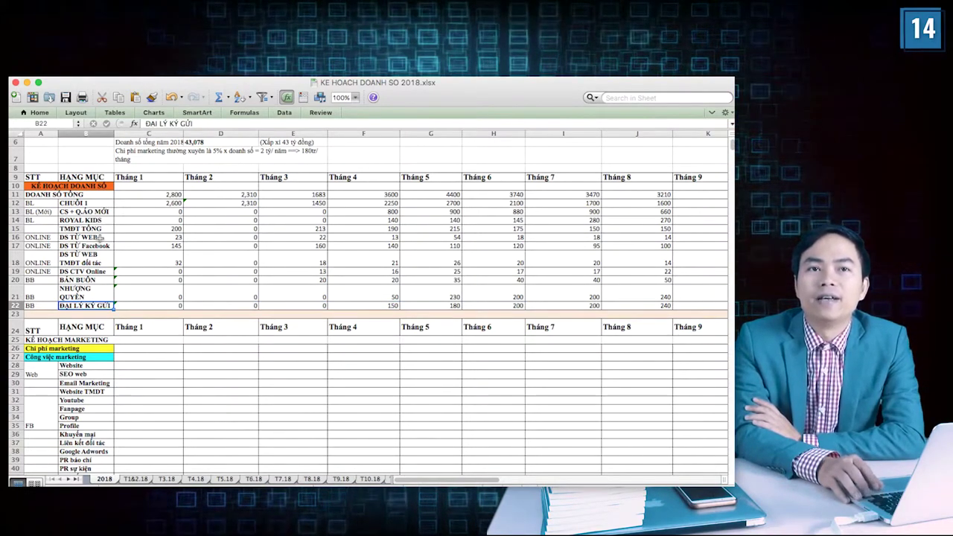
left_click(15, 315)
key("Up")
key("Up")
key("Up")
key("Up")
key("Up")
key("Up")
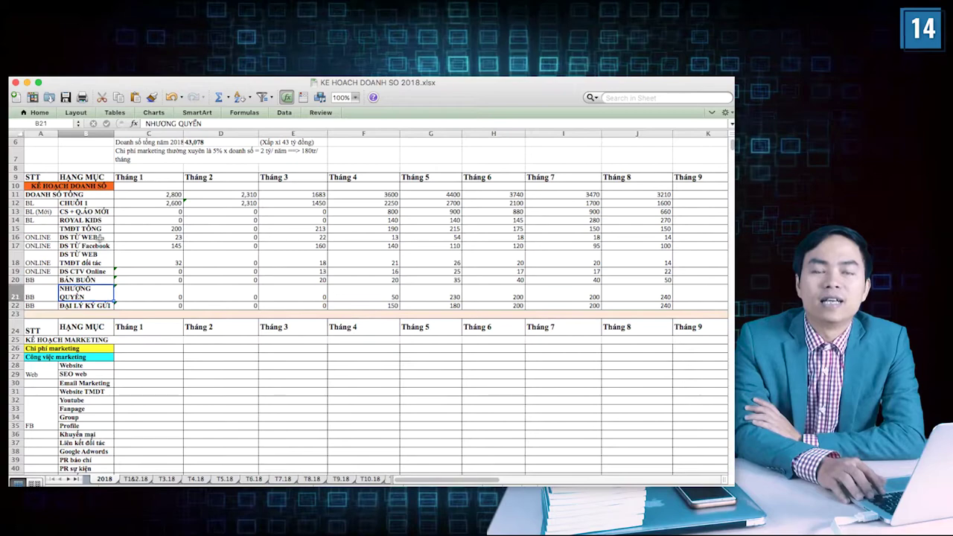
key("Down")
key("Down")
key("Down")
key("Down")
key("Down")
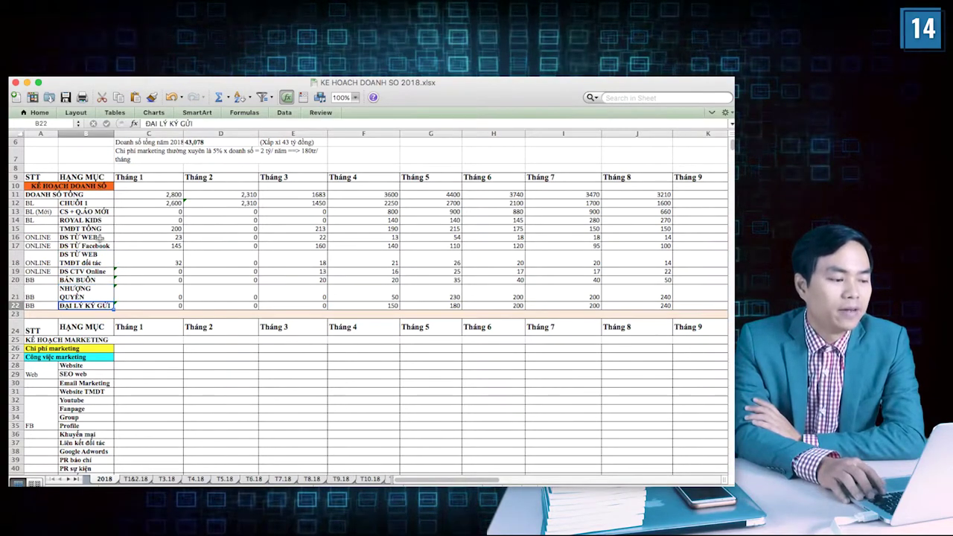
key("Right")
key("Left")
key("Right")
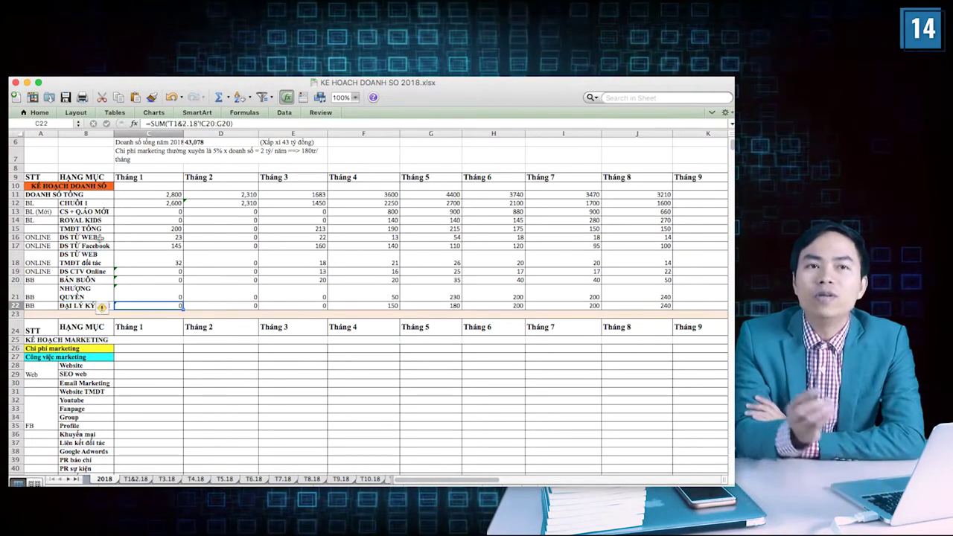
key("Left")
key("Left")
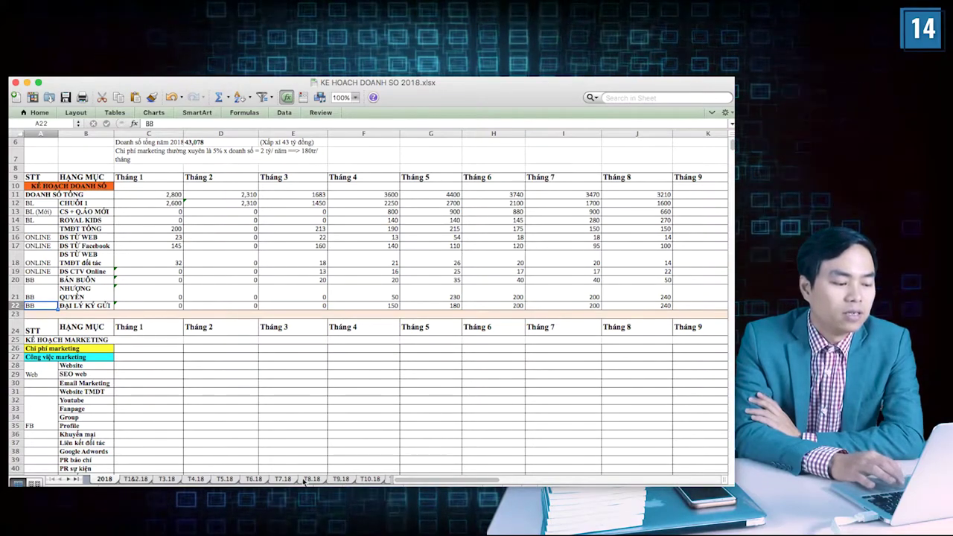
View the T11.18 and T12.18 monthly plan sheets, and return to the 2018 overview sheet
left_click(390, 481)
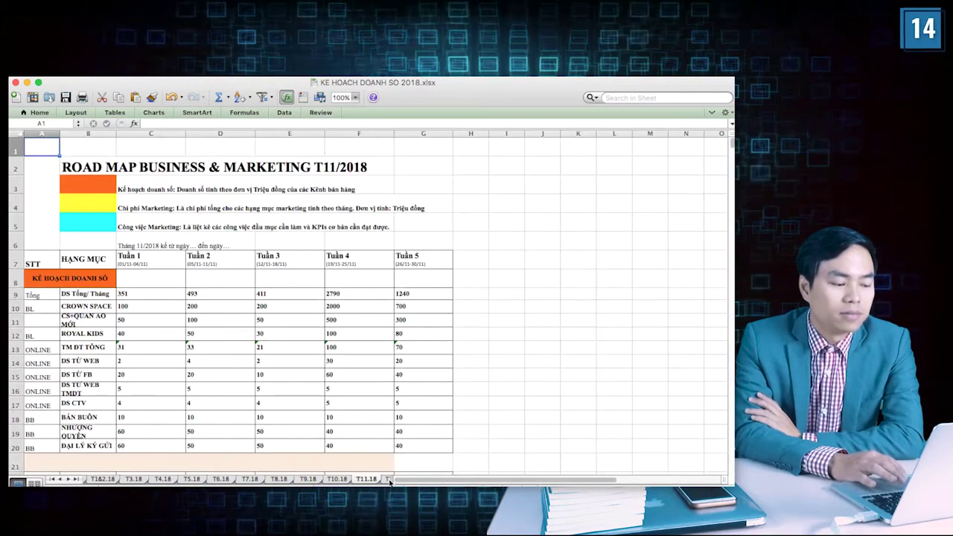
left_click(384, 480)
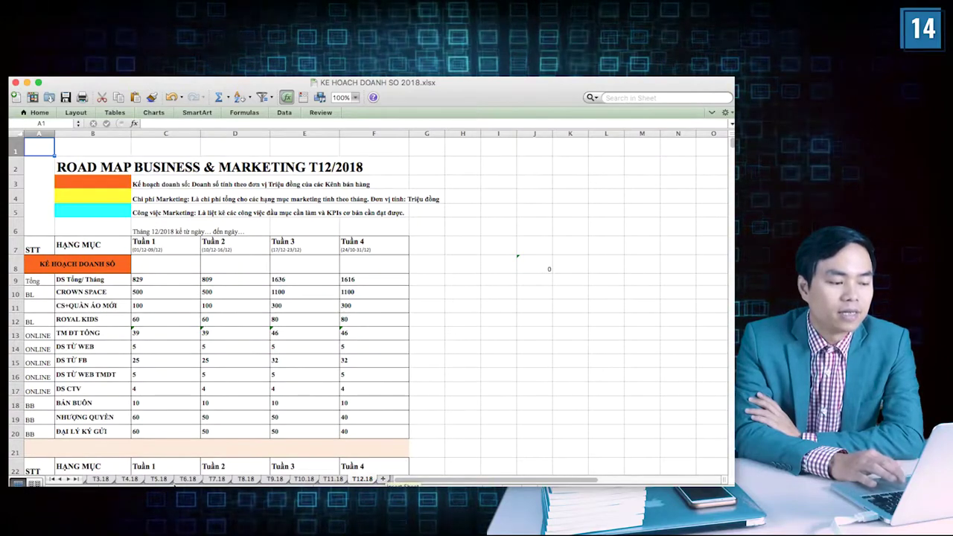
left_click(54, 481)
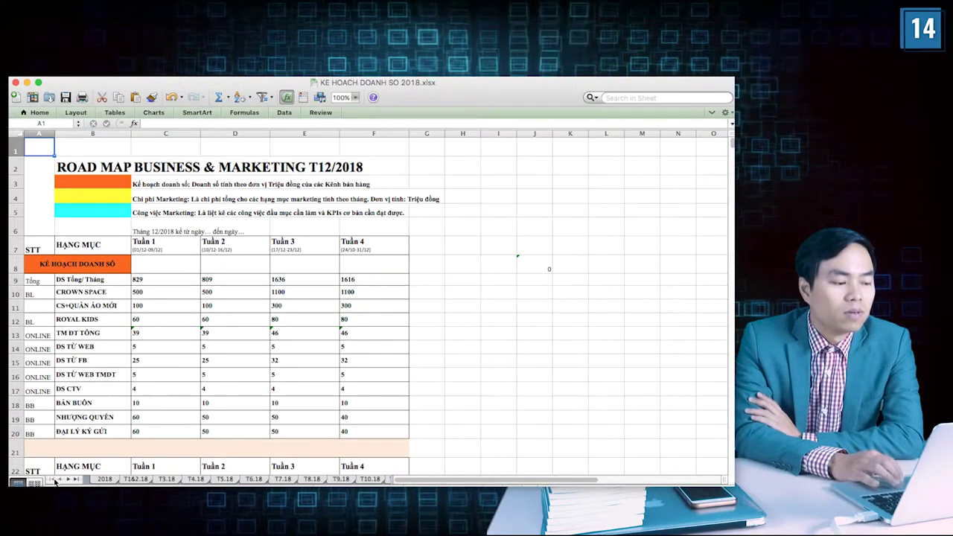
left_click(103, 479)
scroll(143, 431, "down", 1)
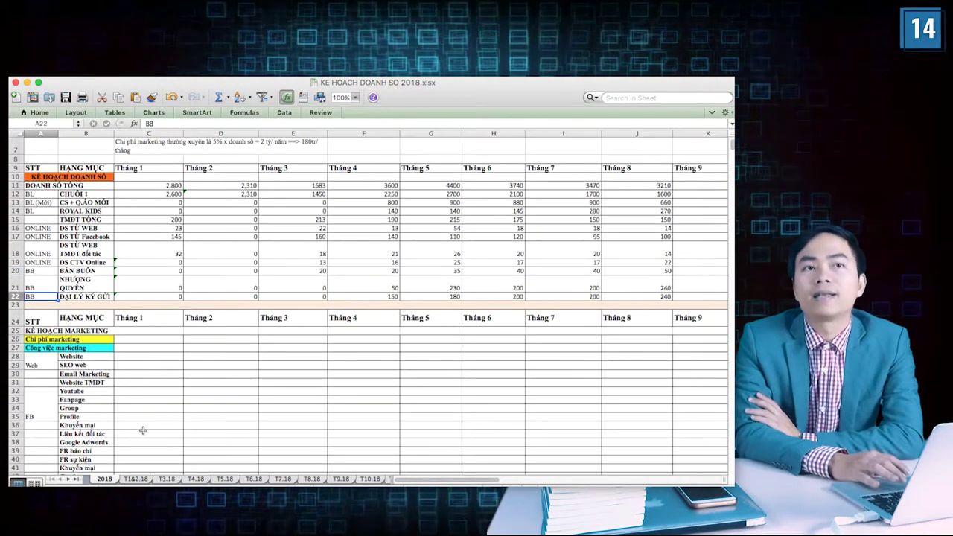
Examine the KẾ HOẠCH MARKETING section's Chi phí marketing row and the notes on marketing costs above the sales table
left_click(49, 323)
left_click(47, 331)
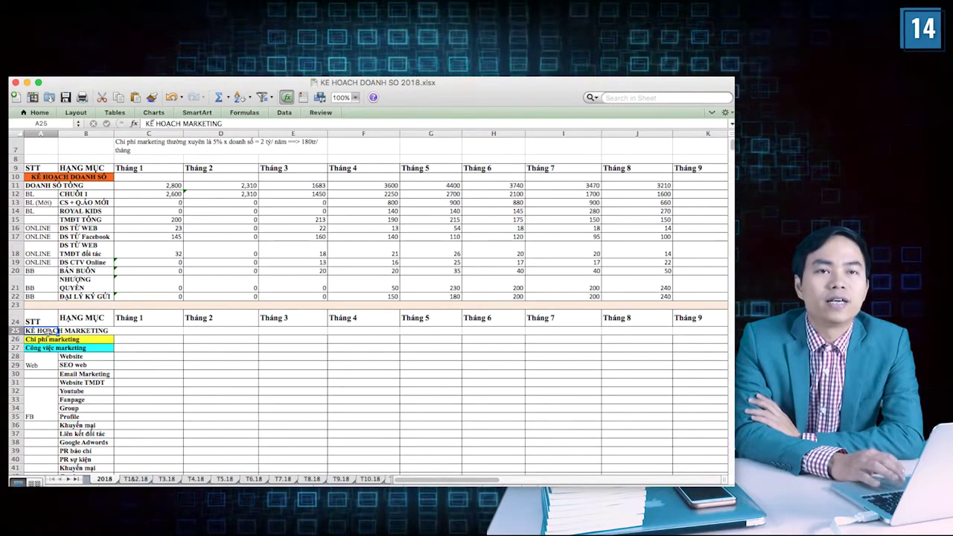
left_click(88, 339)
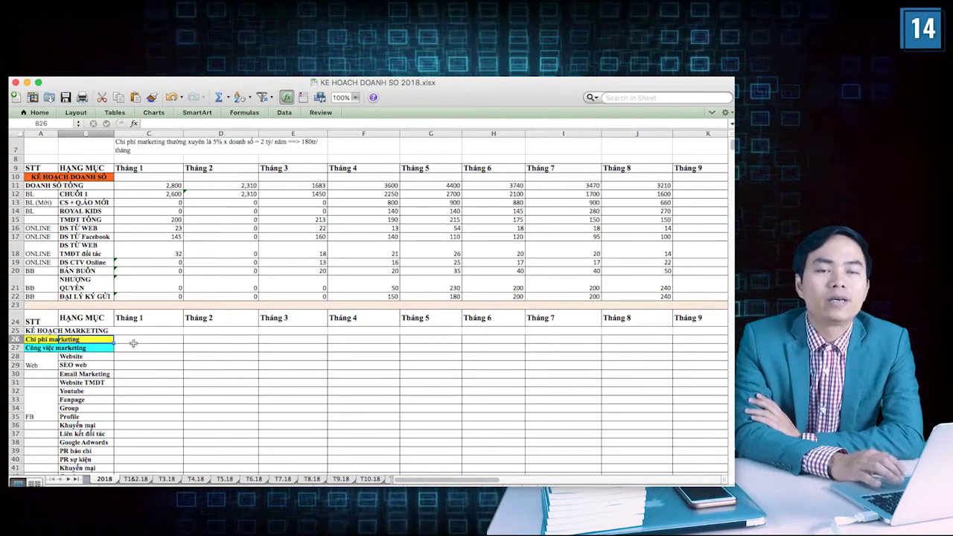
left_click(133, 342)
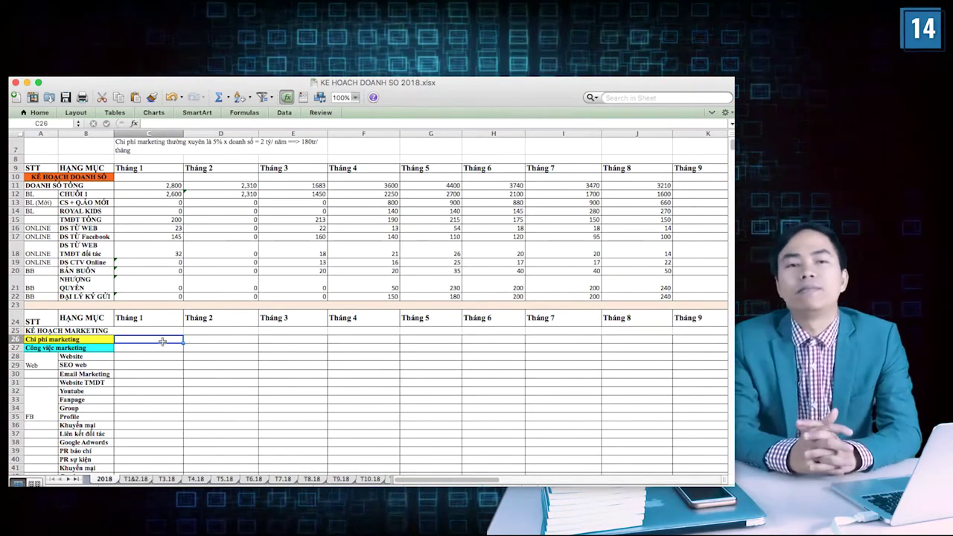
scroll(162, 341, "up", 3)
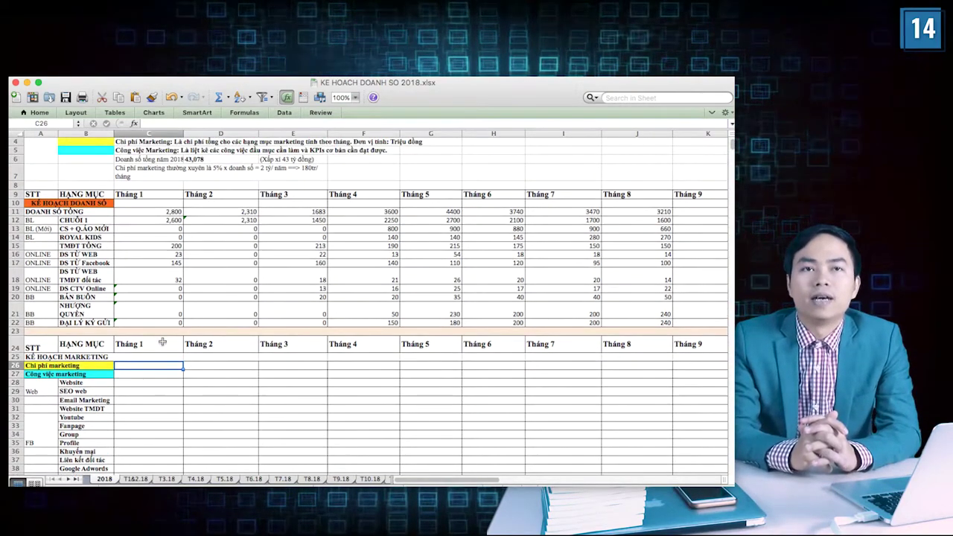
scroll(163, 341, "up", 1)
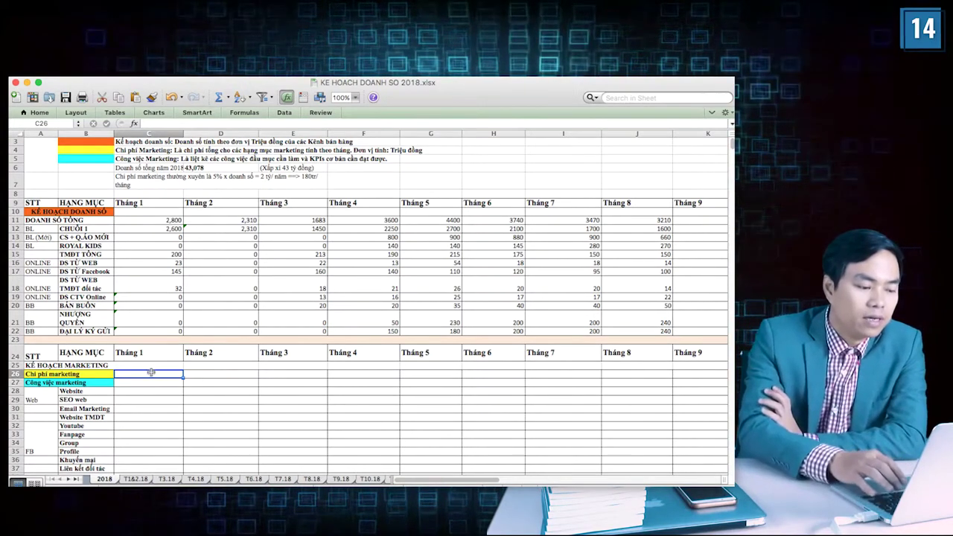
Calculate the Tháng 1 Chi phí marketing in C26 as 5% of total sales with the formula =0.05*C11
left_click(190, 373)
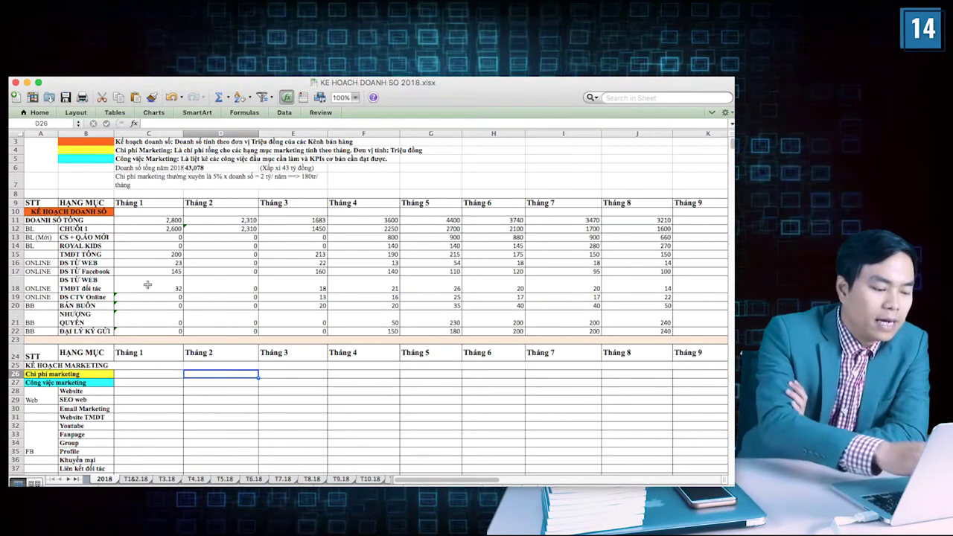
left_click(148, 375)
type("=")
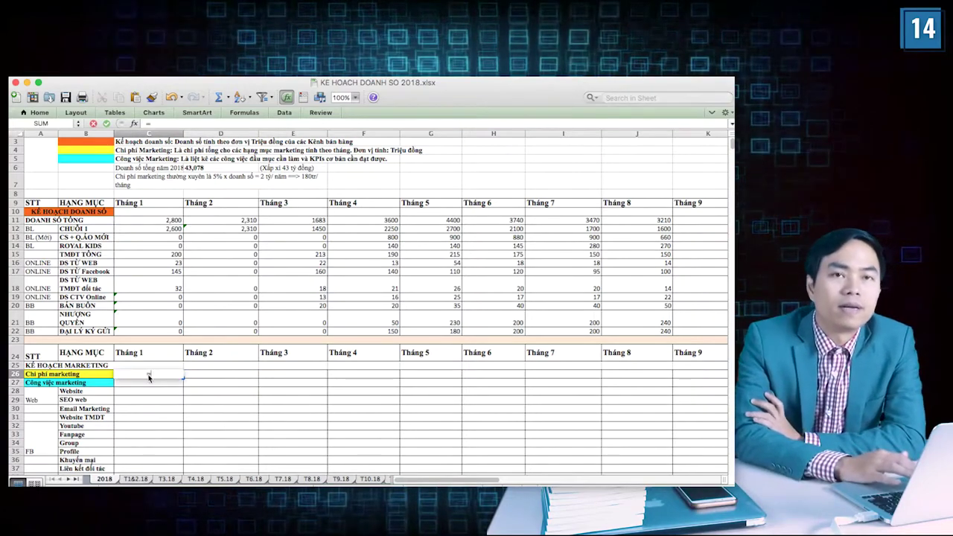
type("0.")
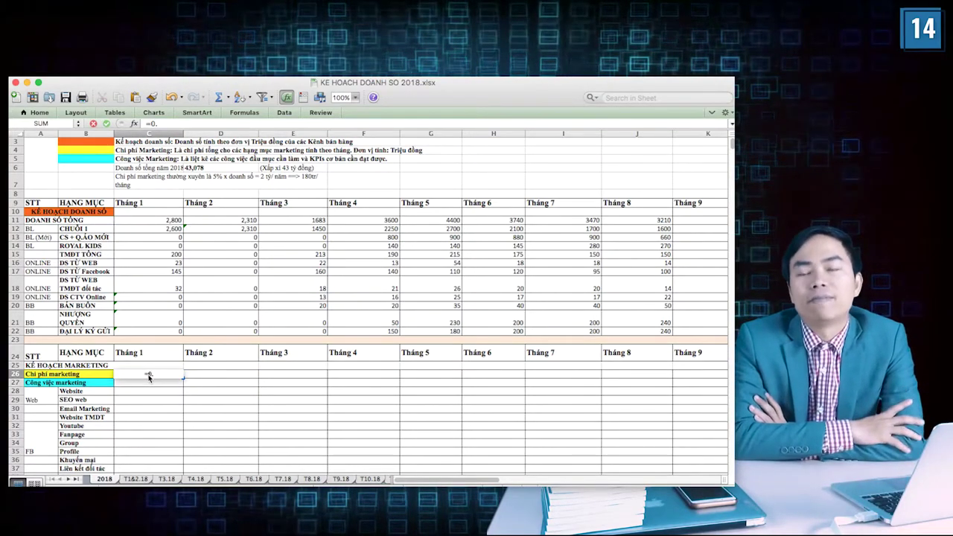
type("5")
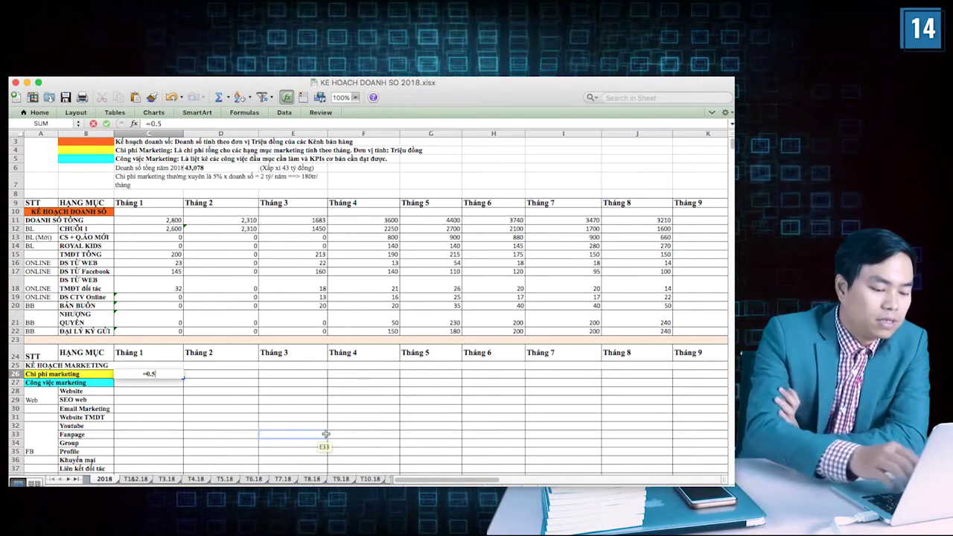
key("BackSpace")
key("BackSpace")
key("BackSpace")
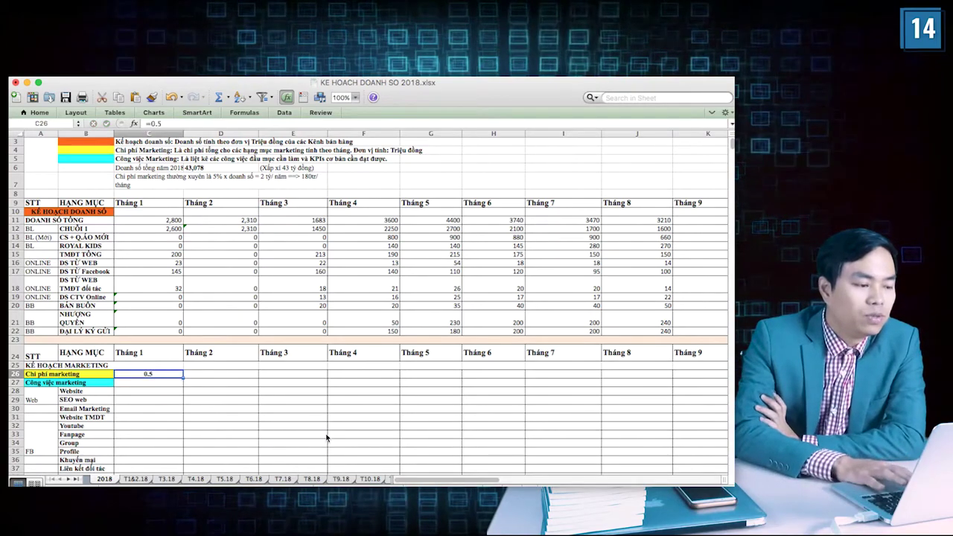
type("0.0")
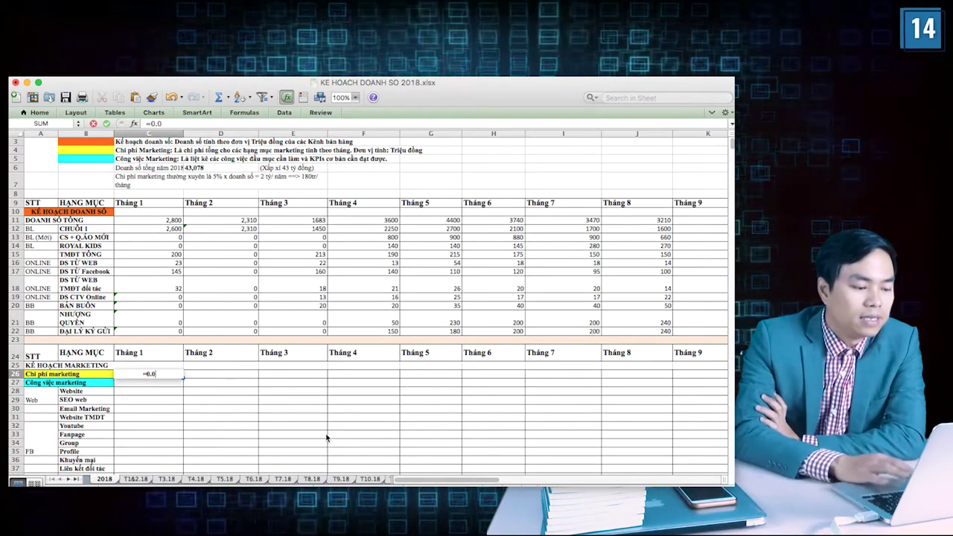
type("5*")
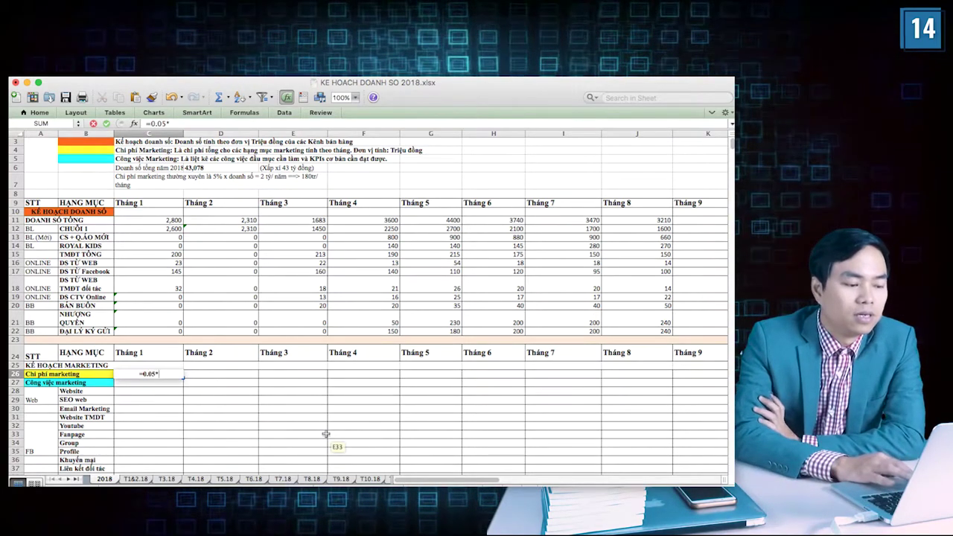
left_click(164, 220)
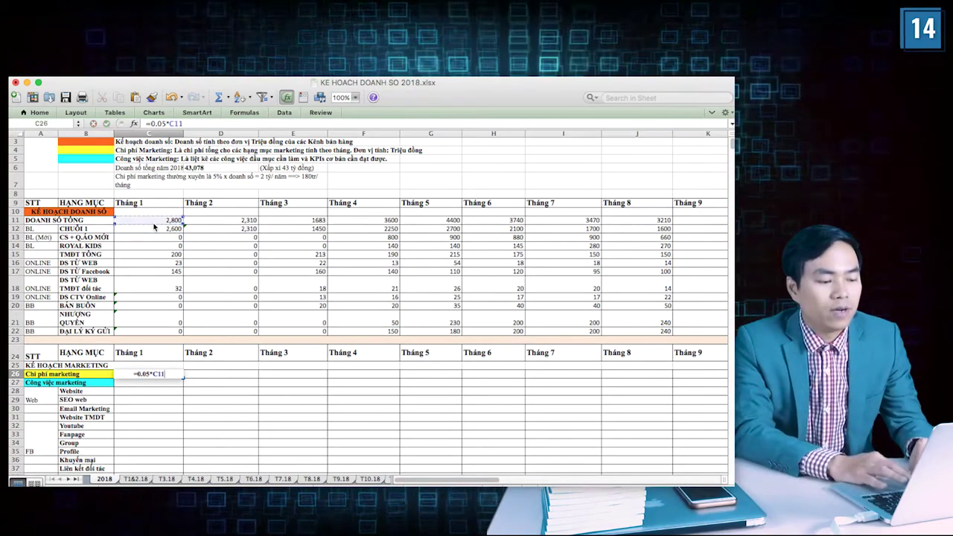
key("Return")
Fill the Chi phí marketing formula from C26 across row 26 to Tháng 9 and check the Tháng 1 and Tháng 2 cells
left_click(160, 374)
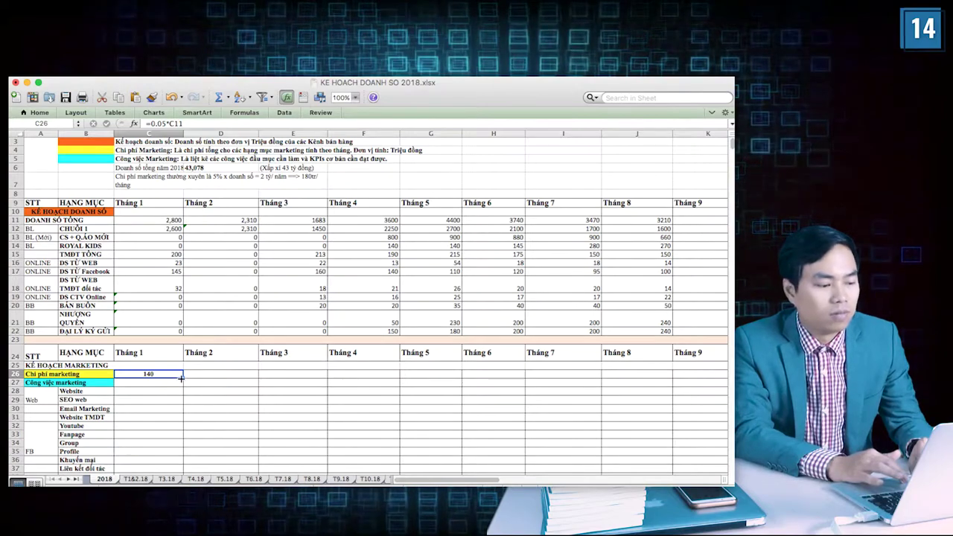
left_click_drag(183, 377, 710, 371)
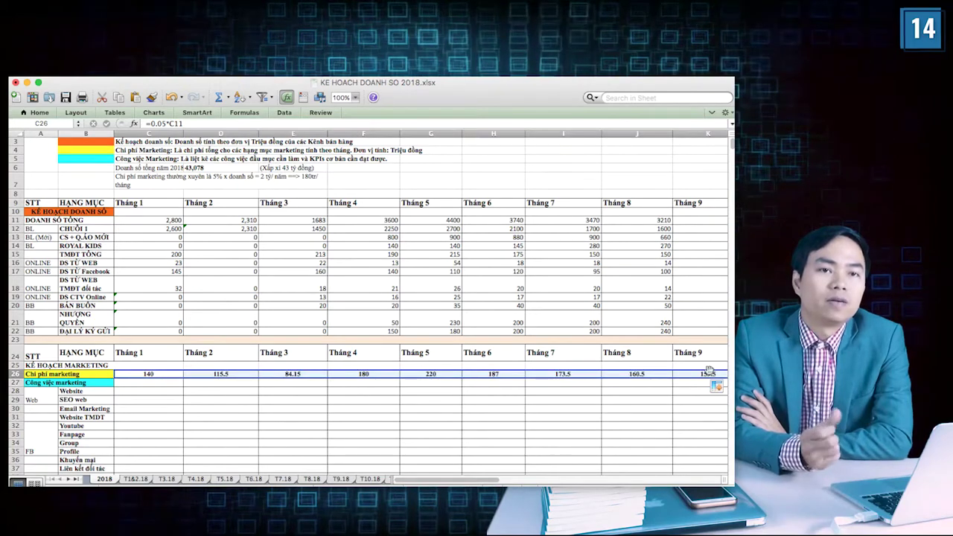
left_click(159, 376)
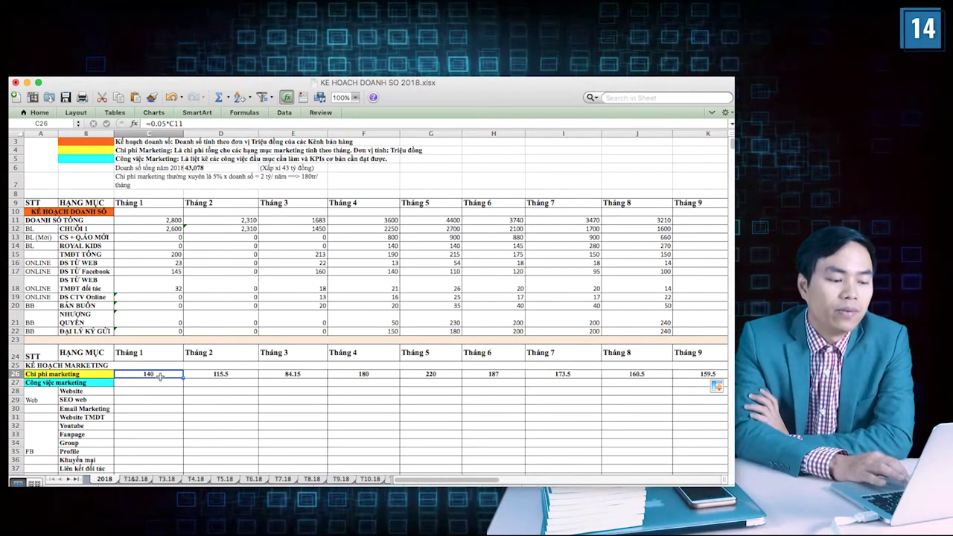
left_click(221, 374)
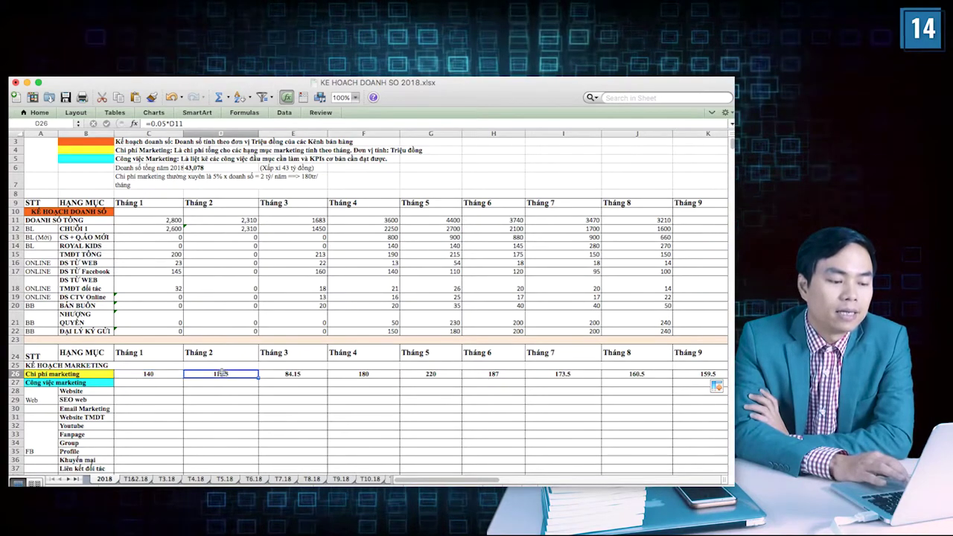
Check the Chi phí marketing formulas for Tháng 3, Tháng 4 and Tháng 1, and the Công việc marketing heading below
left_click(289, 375)
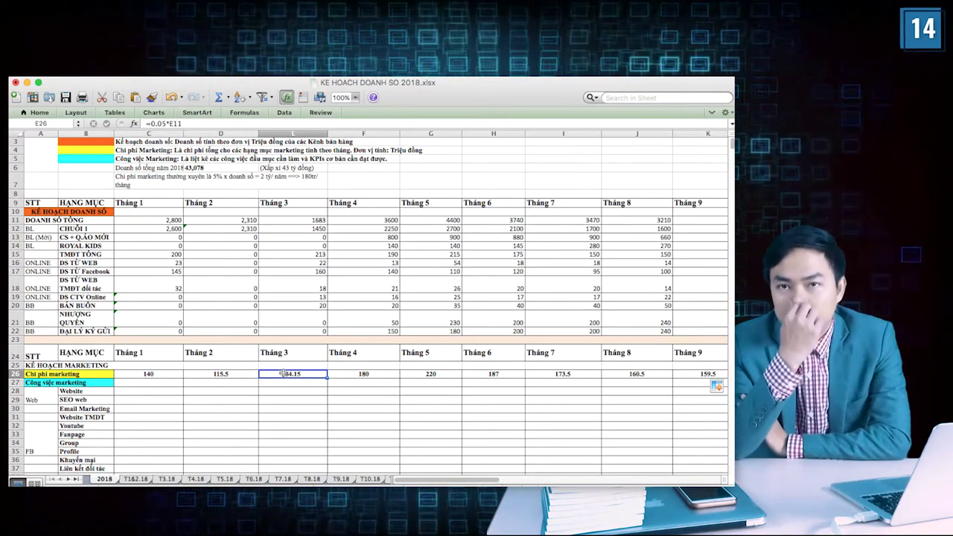
left_click(356, 376)
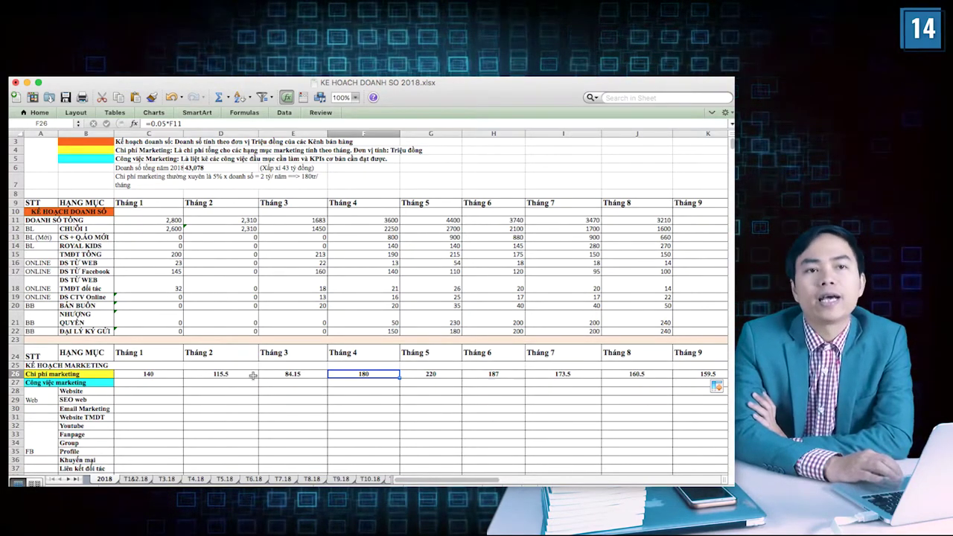
left_click(161, 377)
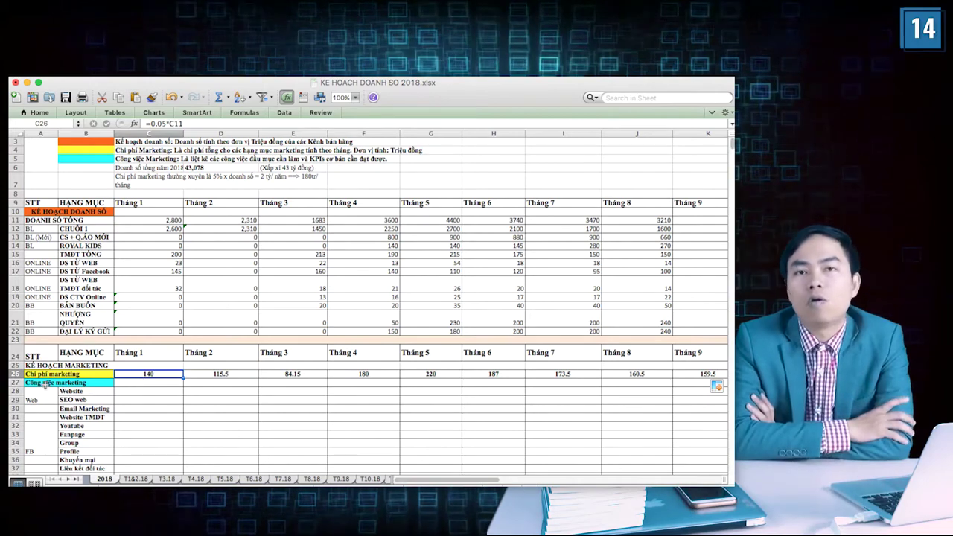
left_click(98, 384)
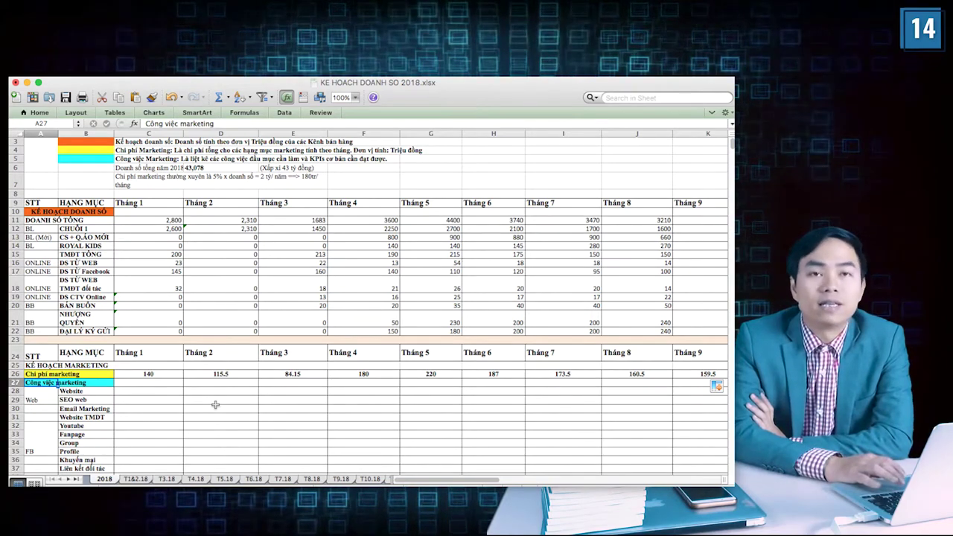
left_click(162, 374)
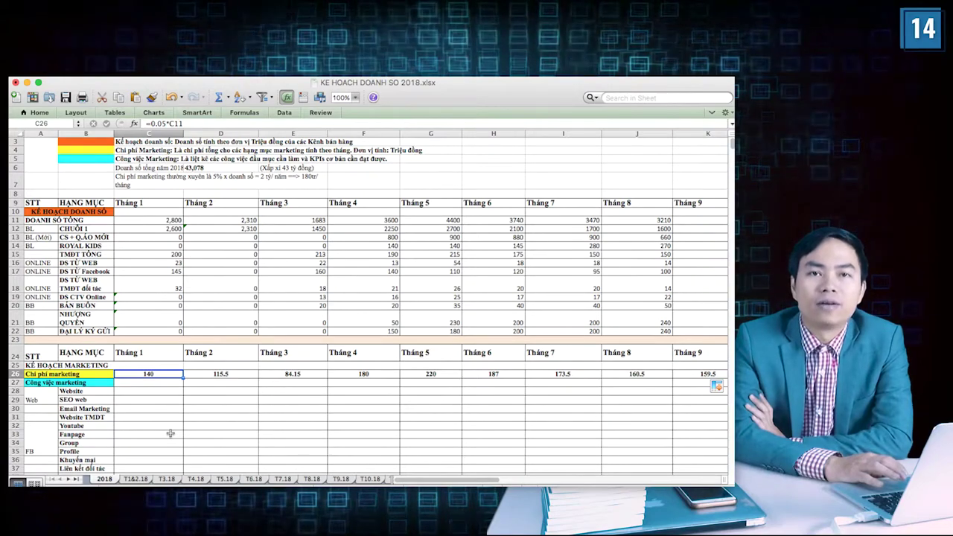
Examine the Công việc marketing items in column B one by one, from Website down to the second Khuyến mại
scroll(171, 433, "down", 2)
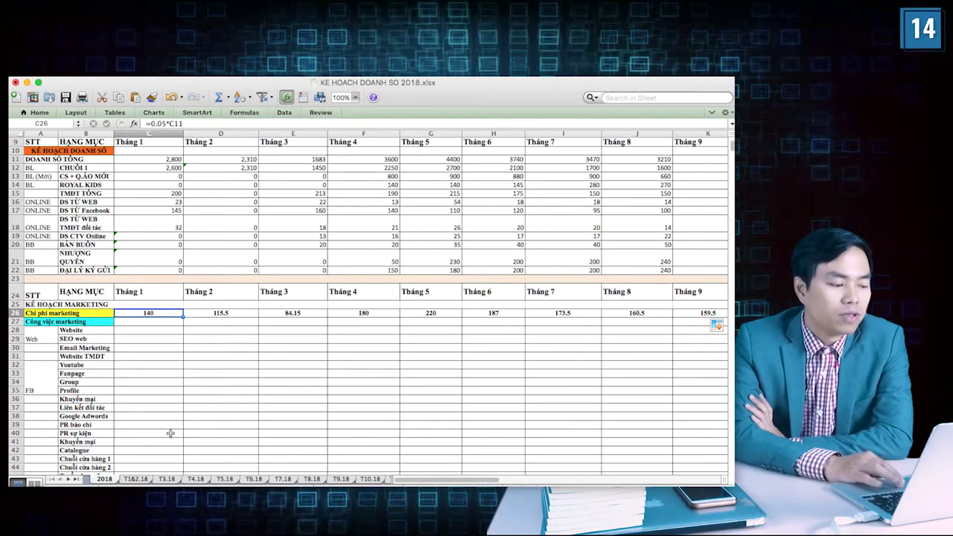
left_click(93, 330)
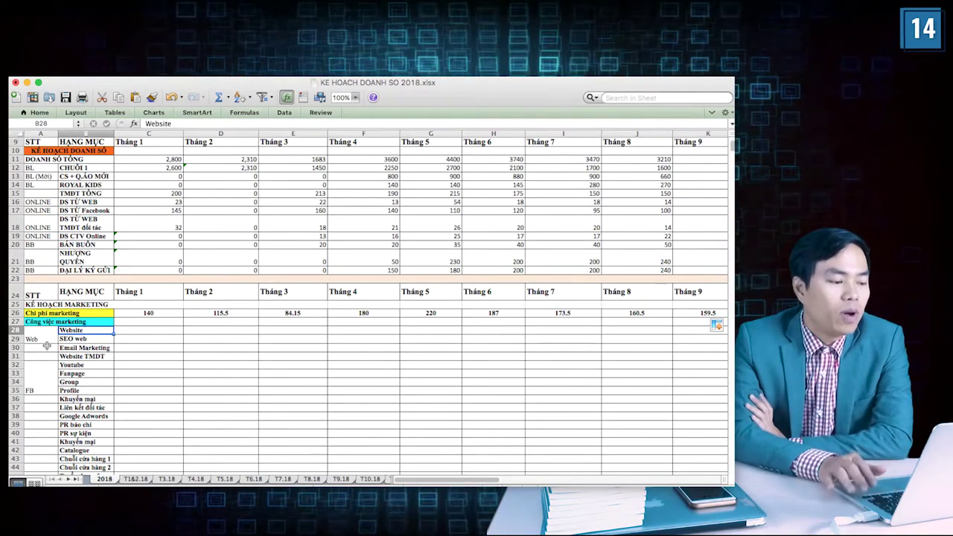
scroll(46, 346, "down", 1)
scroll(46, 346, "down", 1)
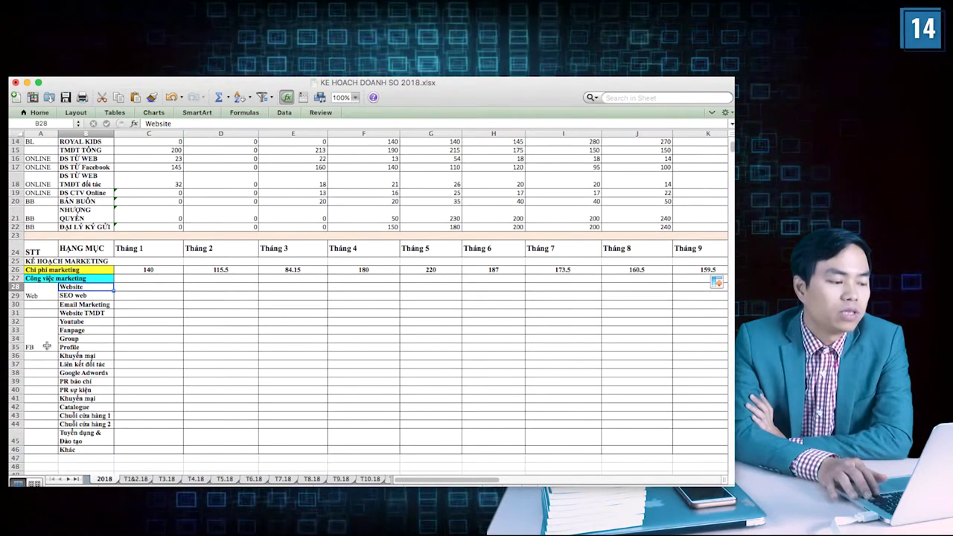
left_click(51, 295)
key("Right")
key("Down")
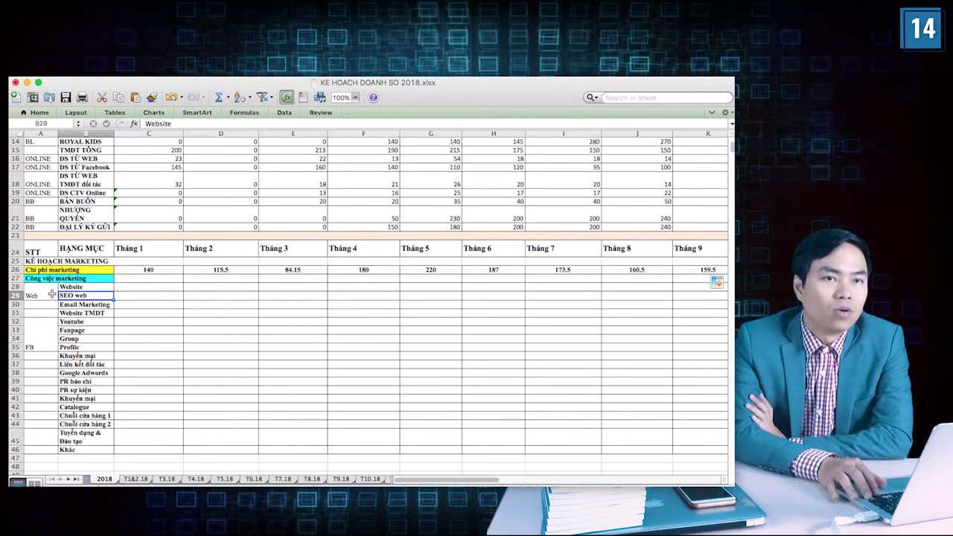
key("Down")
key("Down")
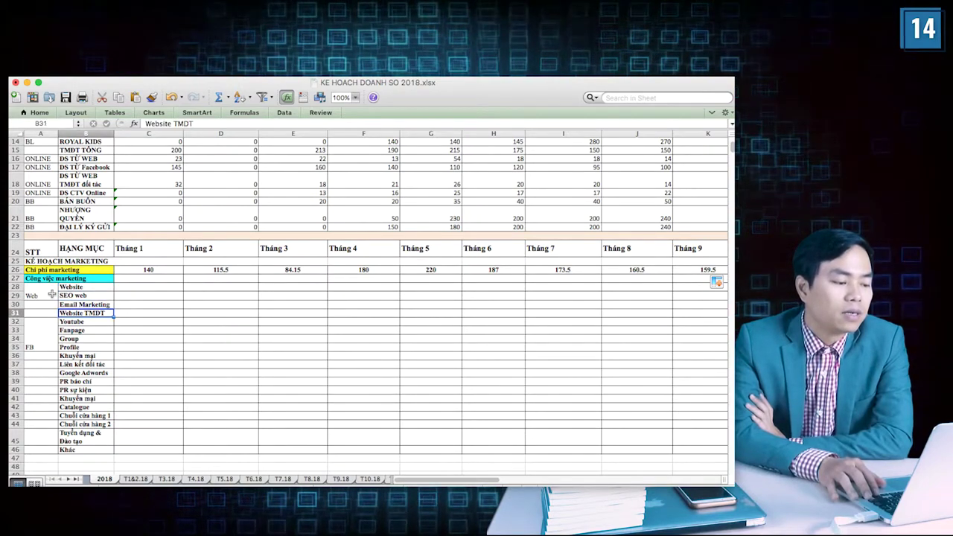
key("Down")
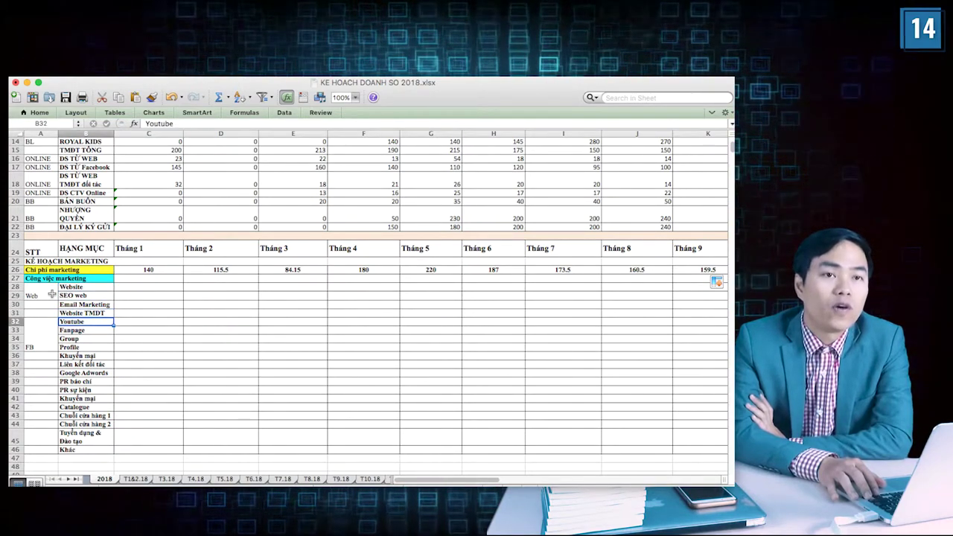
key("Down")
key("Down")
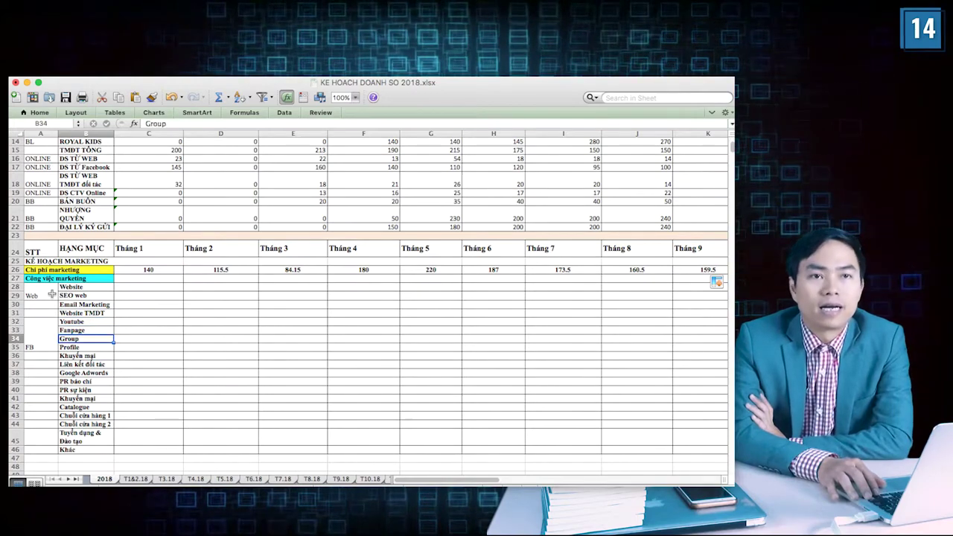
key("Down")
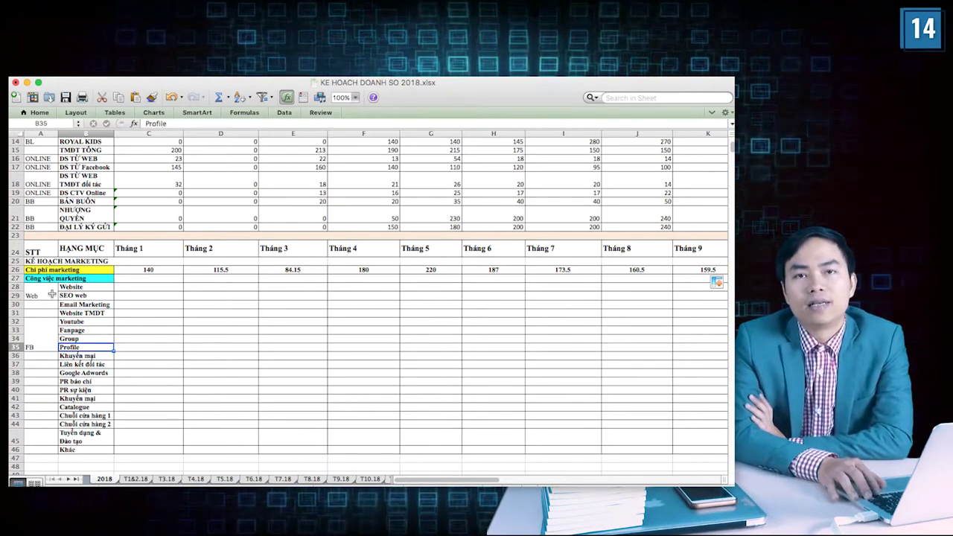
key("Down")
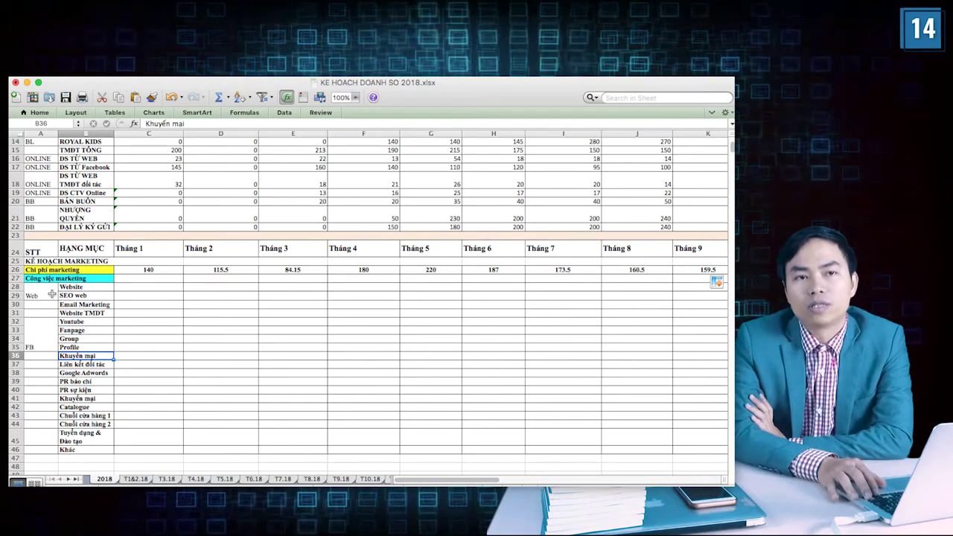
key("Down")
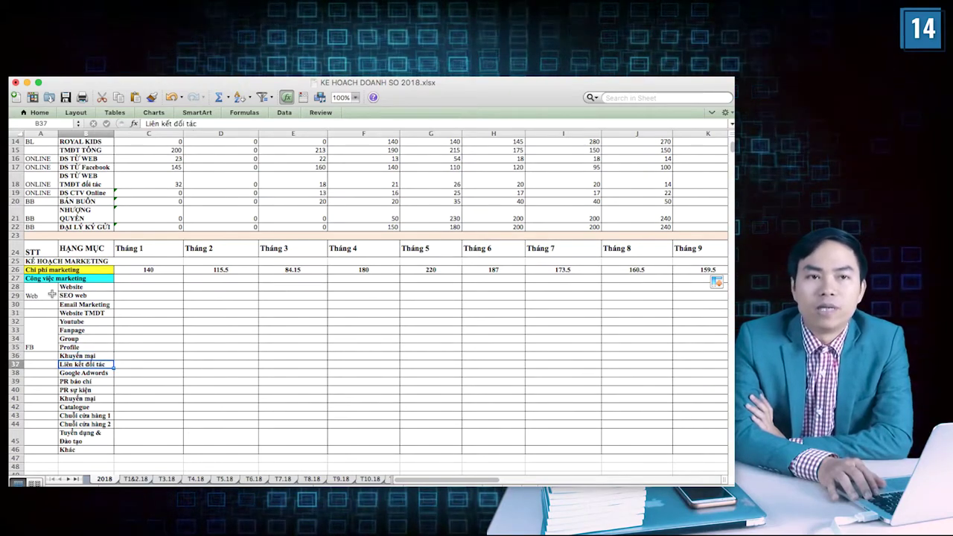
key("Down")
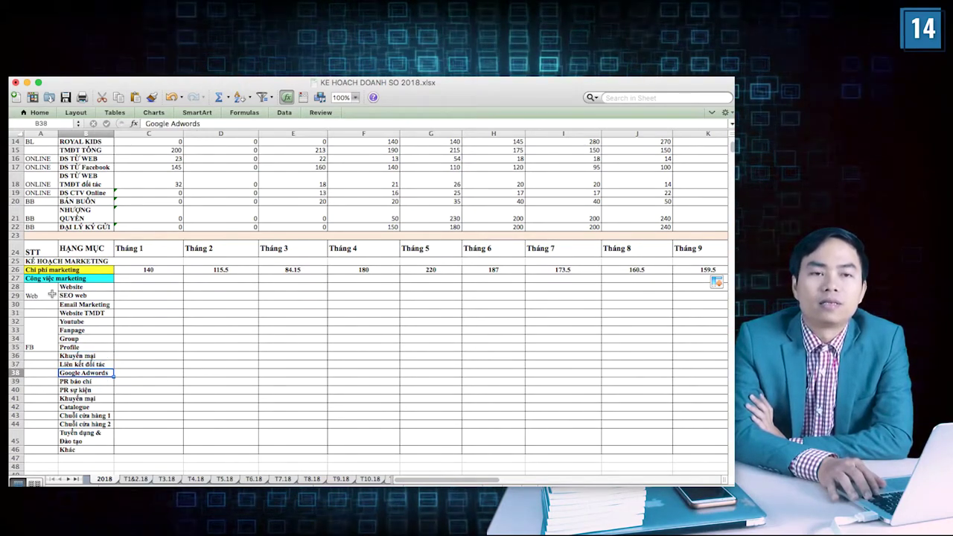
key("Down")
key("Down")
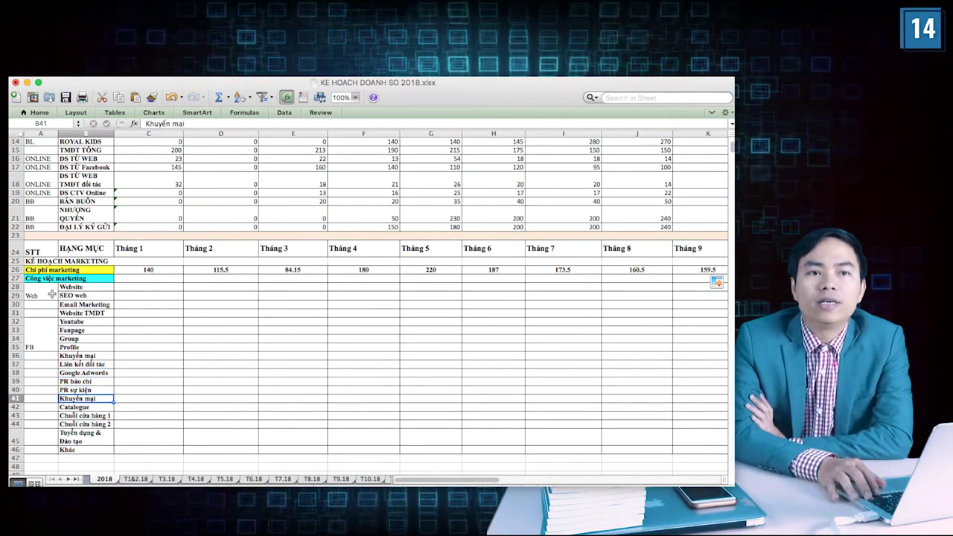
key("Down")
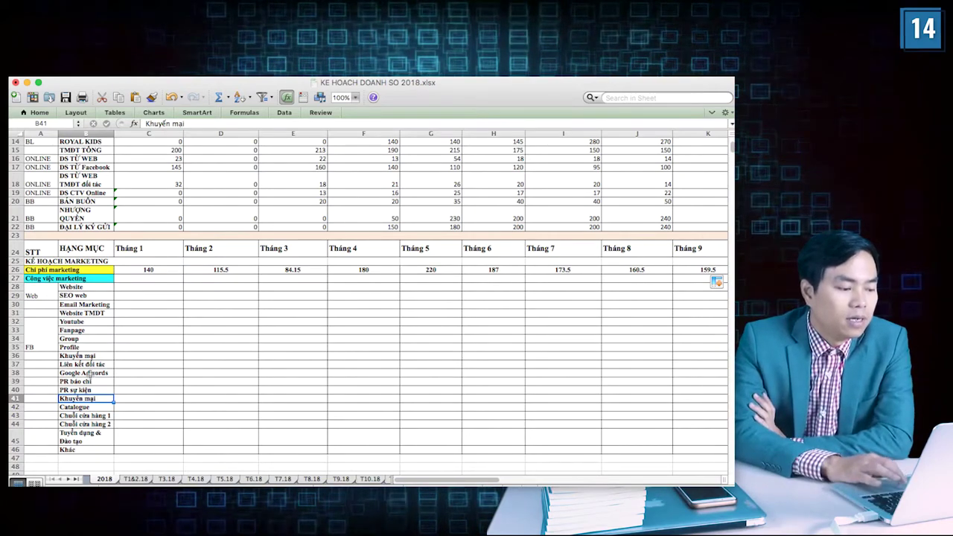
Compare the two Khuyến mại entries in column B and clear the duplicate in B41
left_click(90, 355)
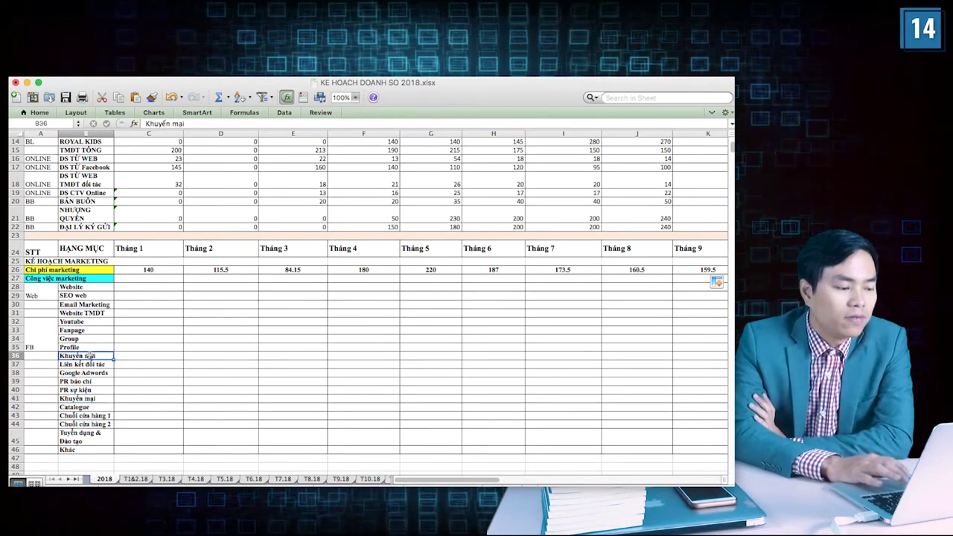
left_click(93, 399)
key("BackSpace")
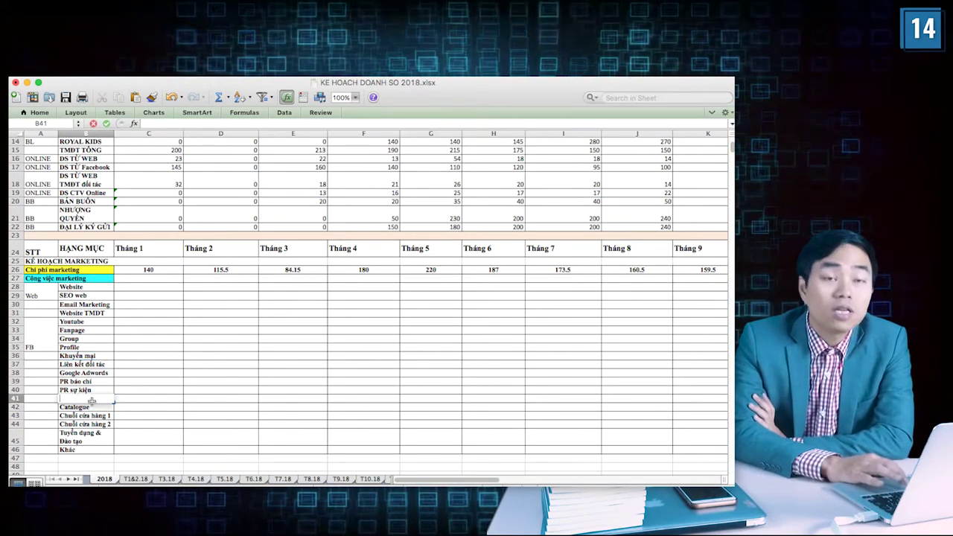
left_click(171, 399)
left_click(90, 356)
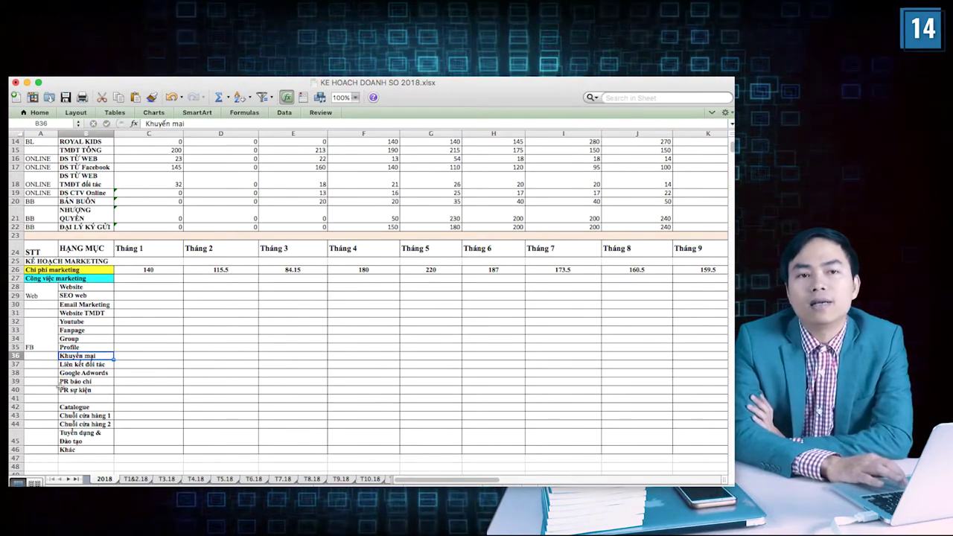
Examine the Catalogue, Chuỗi cửa hàng 1, Chuỗi cửa hàng 2 and Tuyển dụng & Đào tạo items
left_click(75, 408)
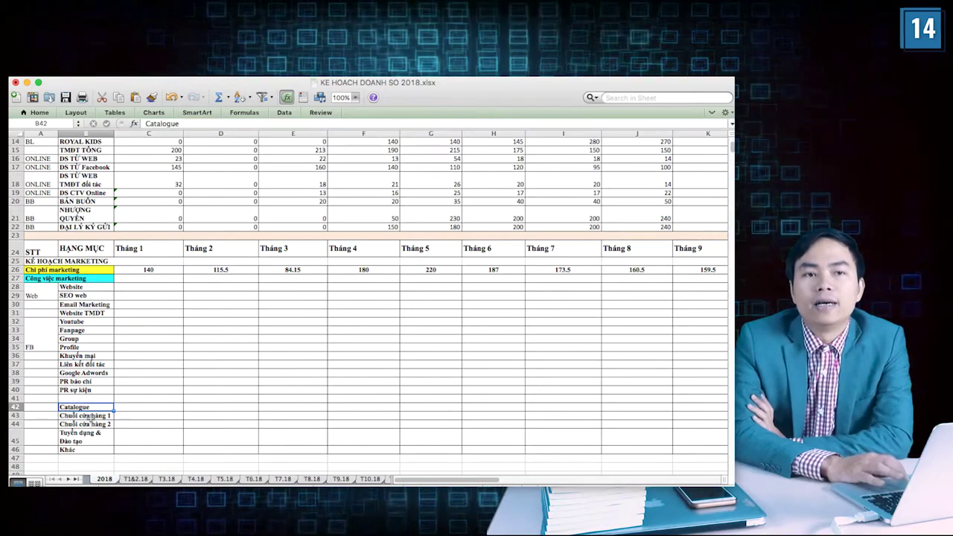
left_click(89, 417)
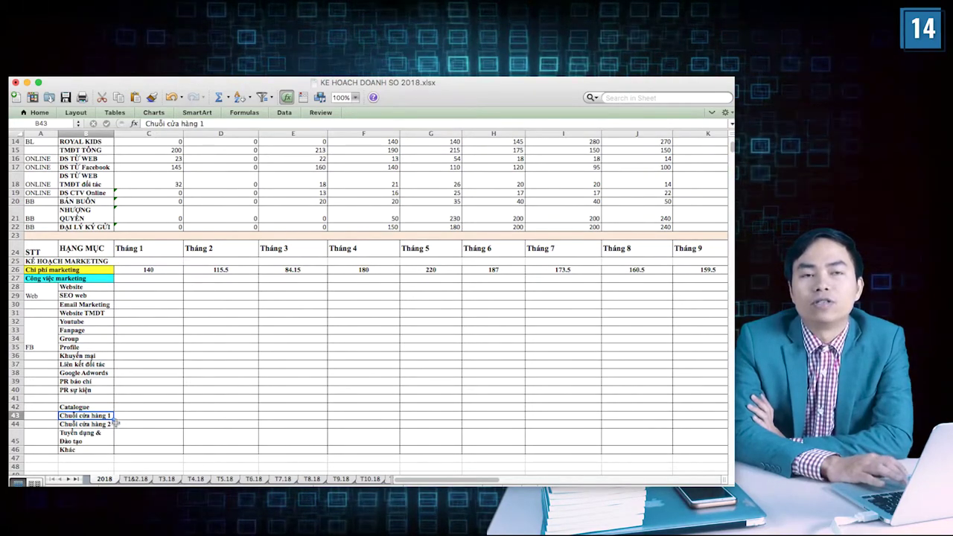
left_click(110, 423)
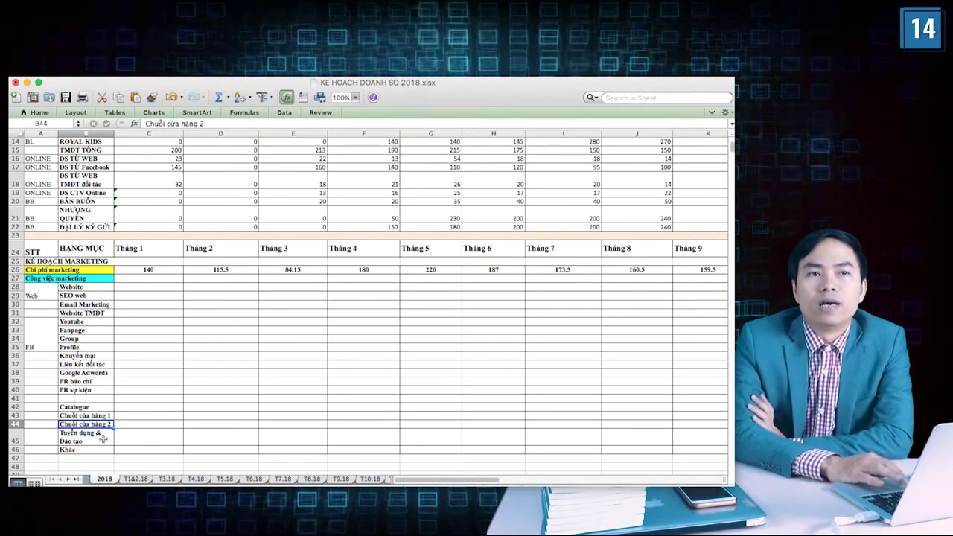
left_click(97, 440)
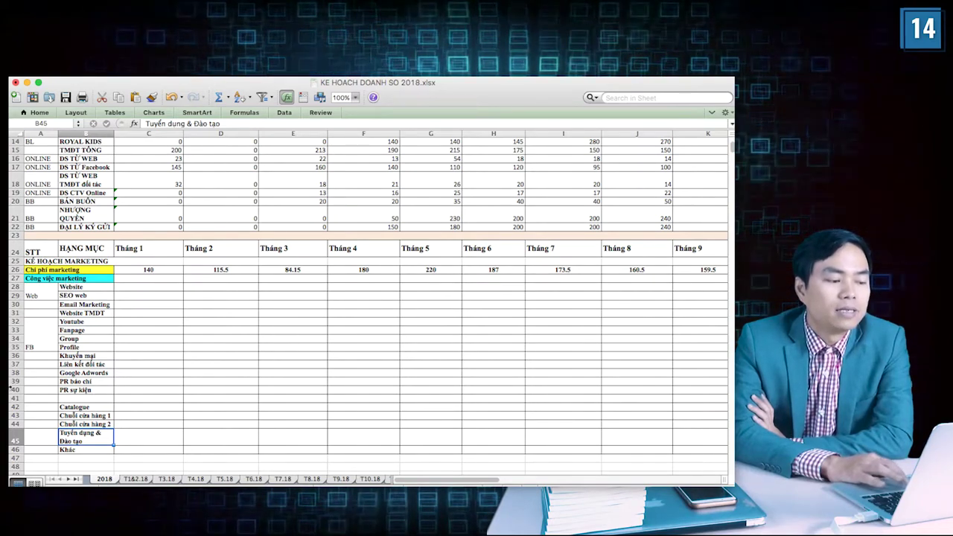
Delete the empty row 41 between PR sự kiện and Catalogue
left_click(13, 399)
right_click(12, 400)
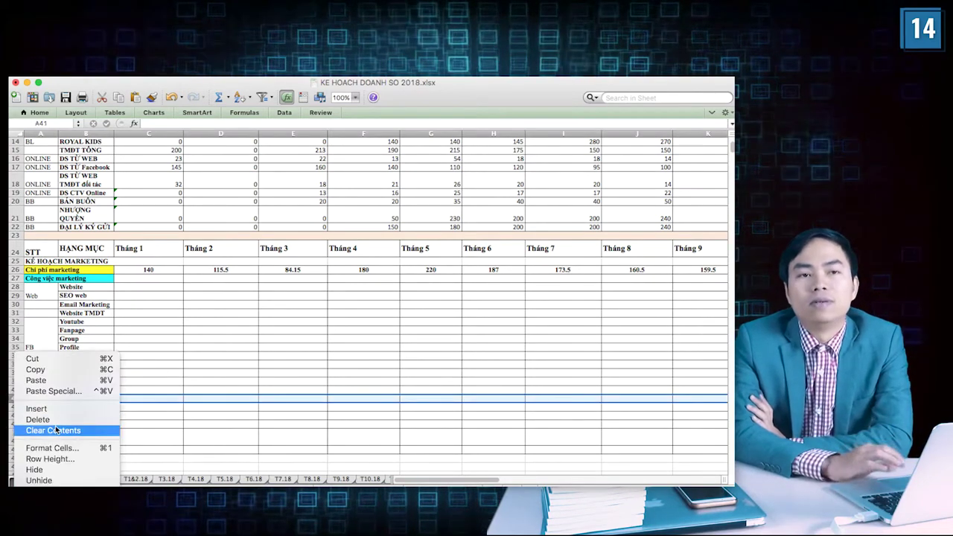
left_click(56, 420)
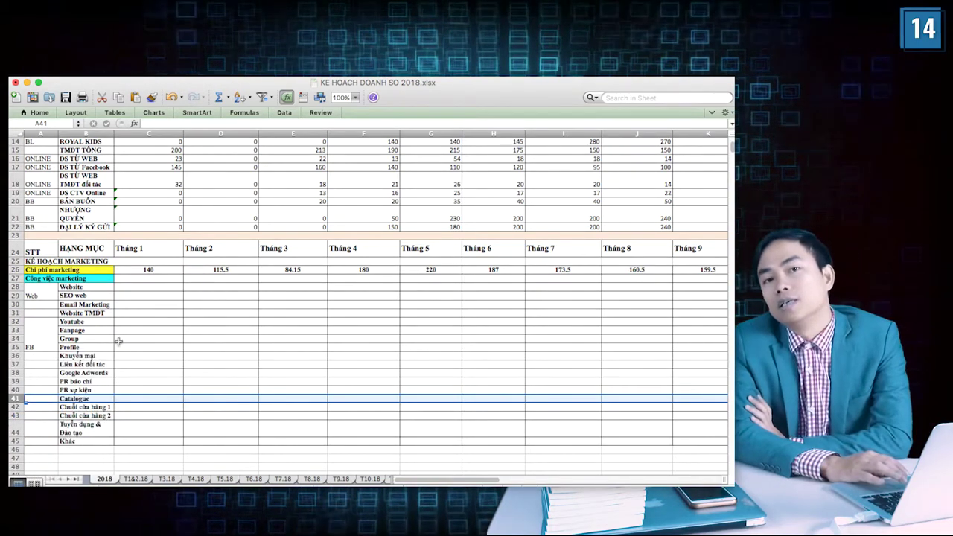
Review the full Công việc marketing list from Website to Khác and its blank Tháng 1 cells
left_click(77, 432)
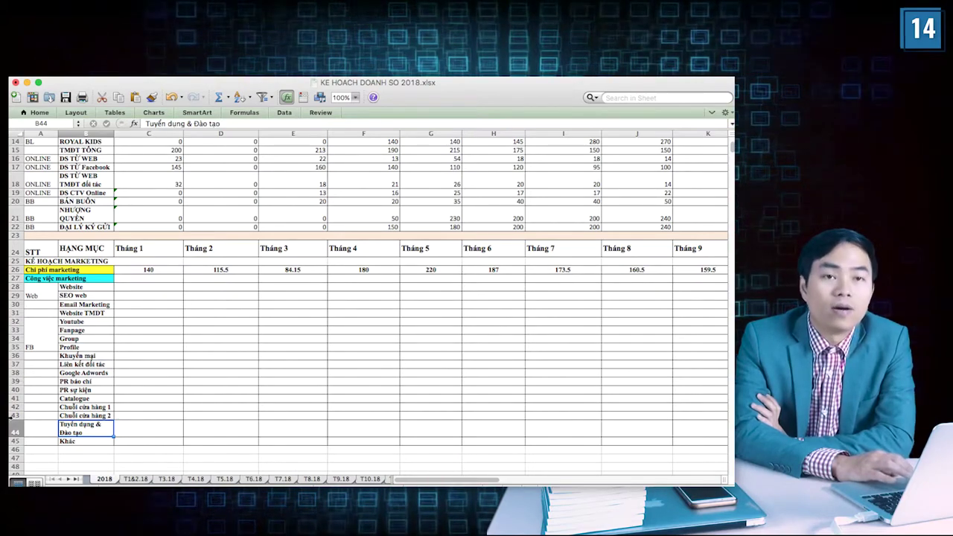
left_click(17, 441)
left_click(91, 441)
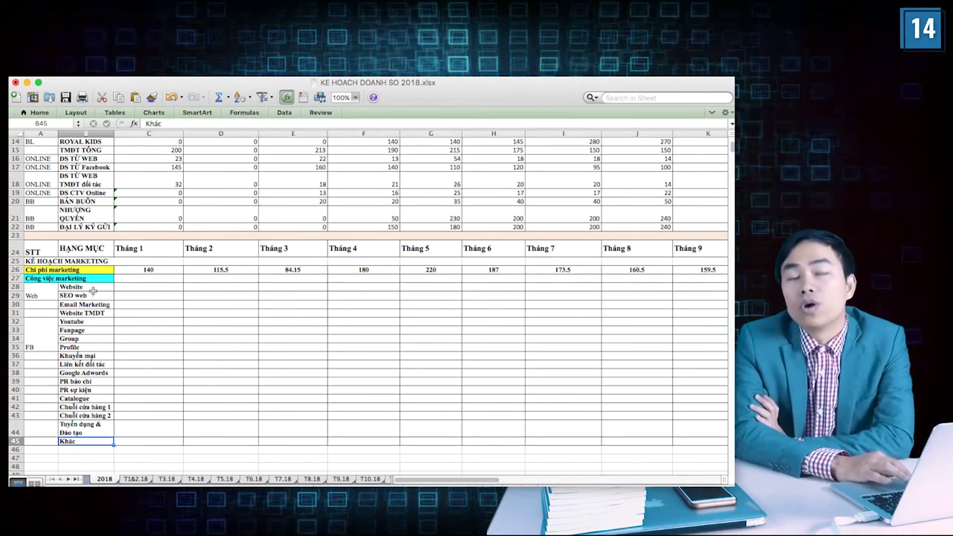
left_click_drag(89, 296, 94, 441)
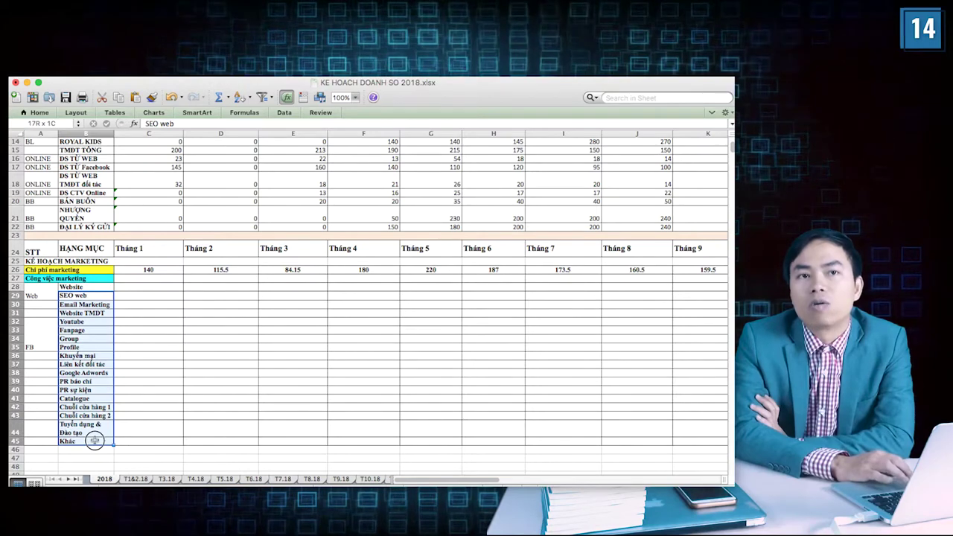
left_click(88, 281)
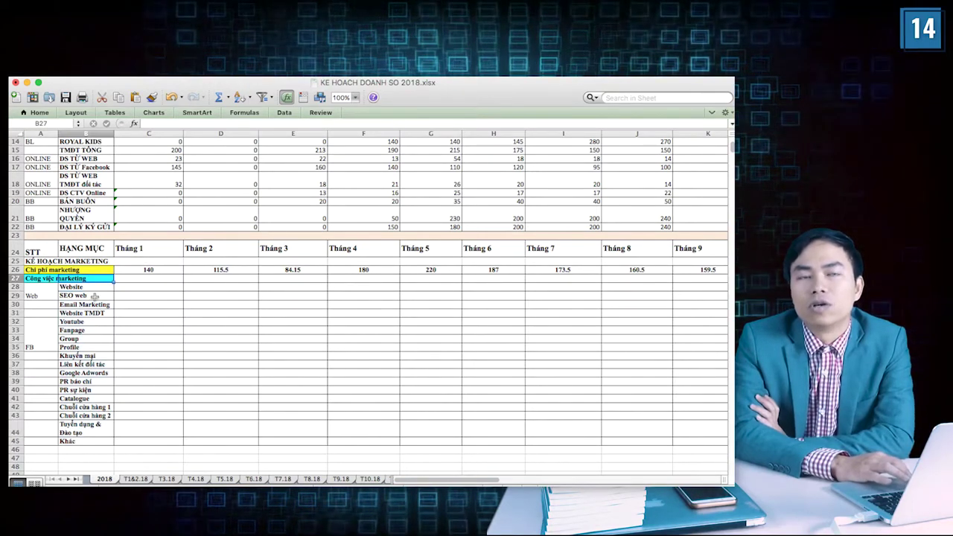
left_click(93, 288)
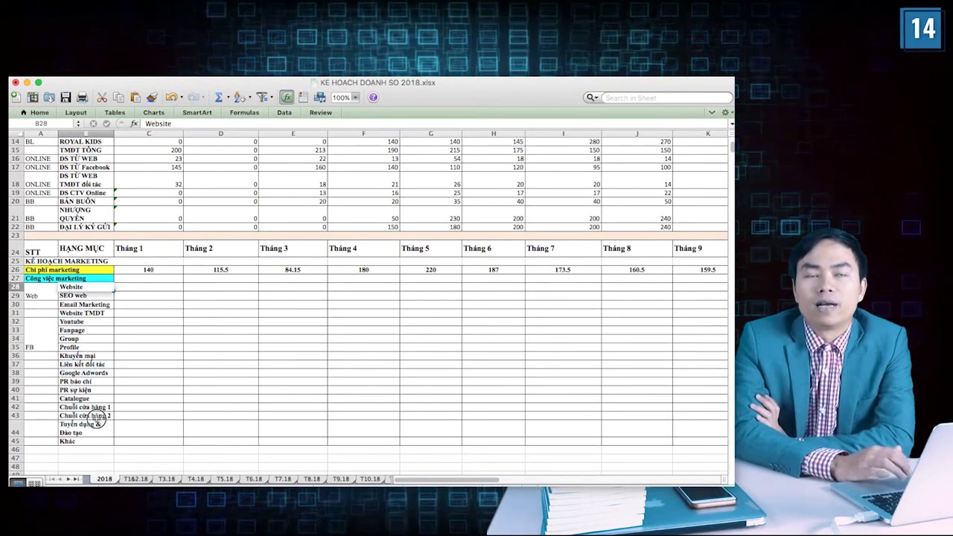
left_click(160, 306)
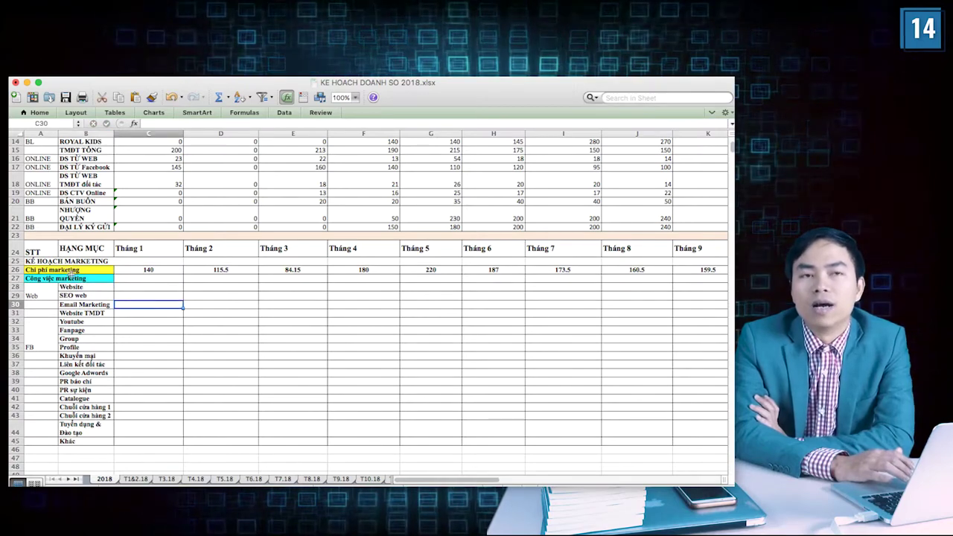
left_click_drag(82, 296, 103, 441)
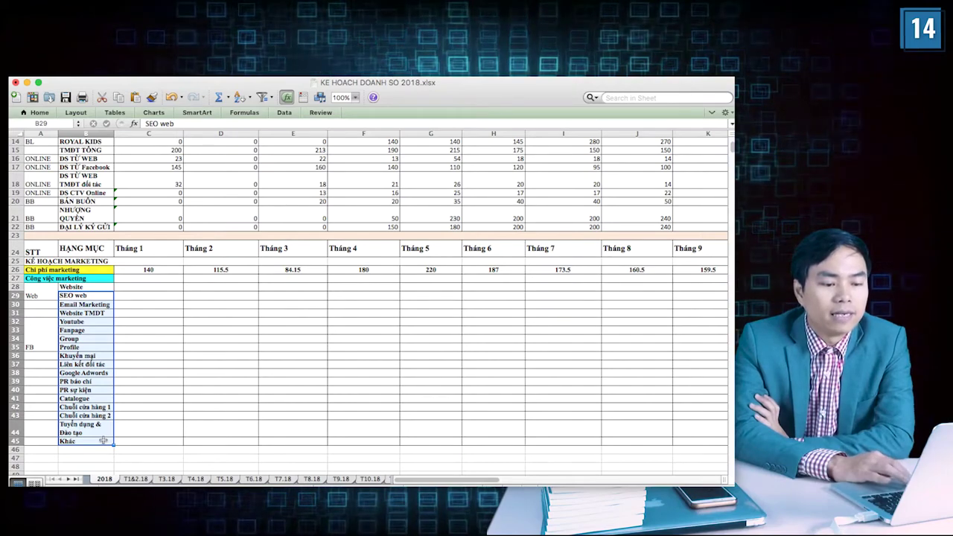
left_click(131, 391)
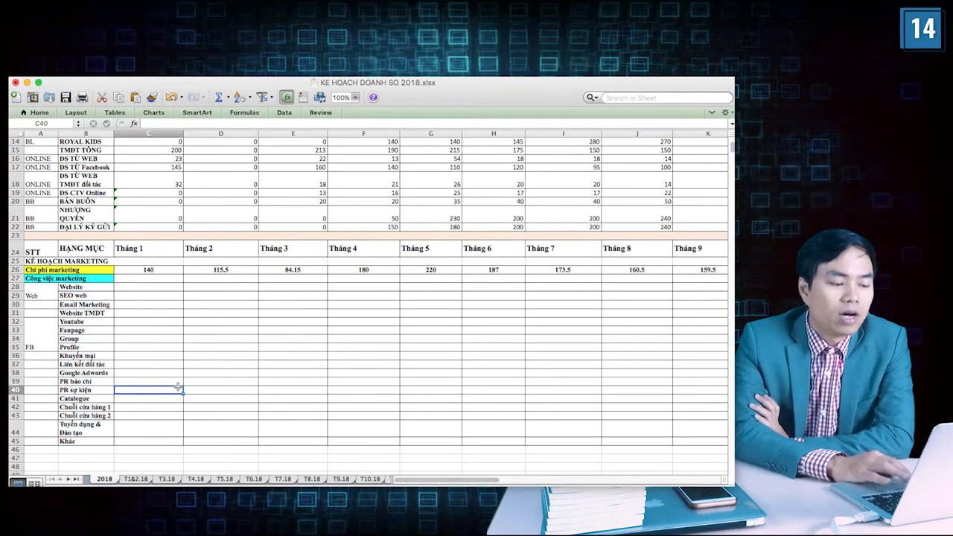
scroll(178, 385, "up", 5)
scroll(178, 385, "right", 1)
scroll(178, 386, "down", 5)
scroll(178, 386, "right", 2)
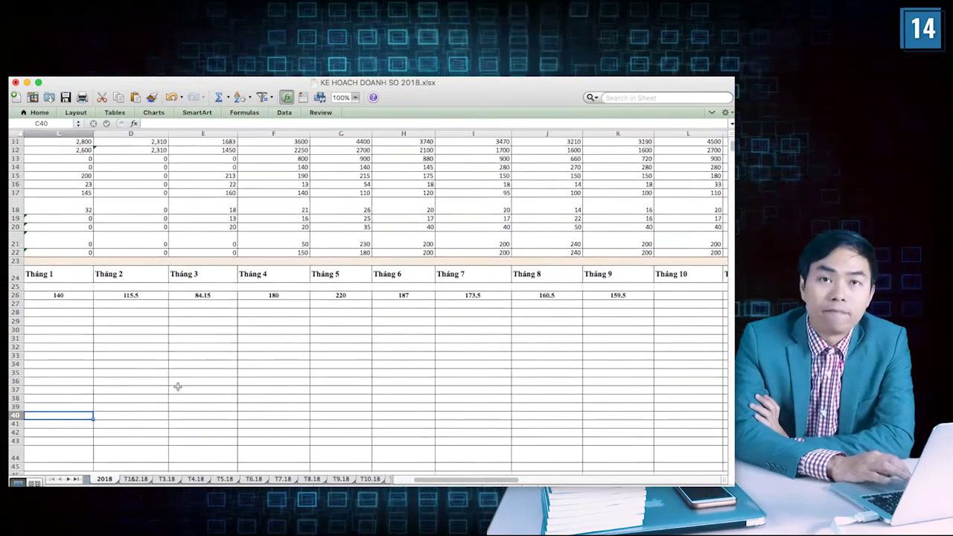
scroll(178, 386, "left", 3)
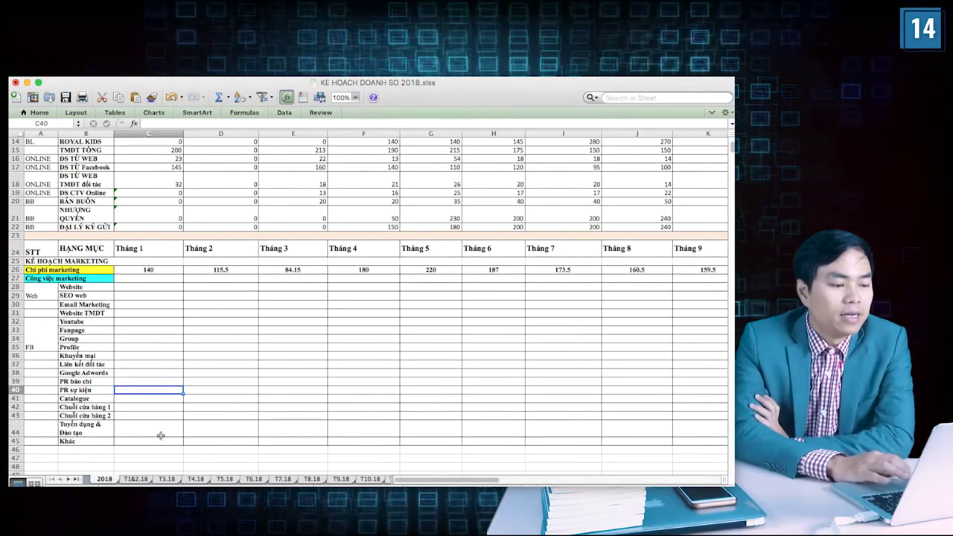
Open the T1&2.18 sheet and examine its title, the CHUỖI CH 1 row and the Tuần 1 total sales formula
left_click(134, 479)
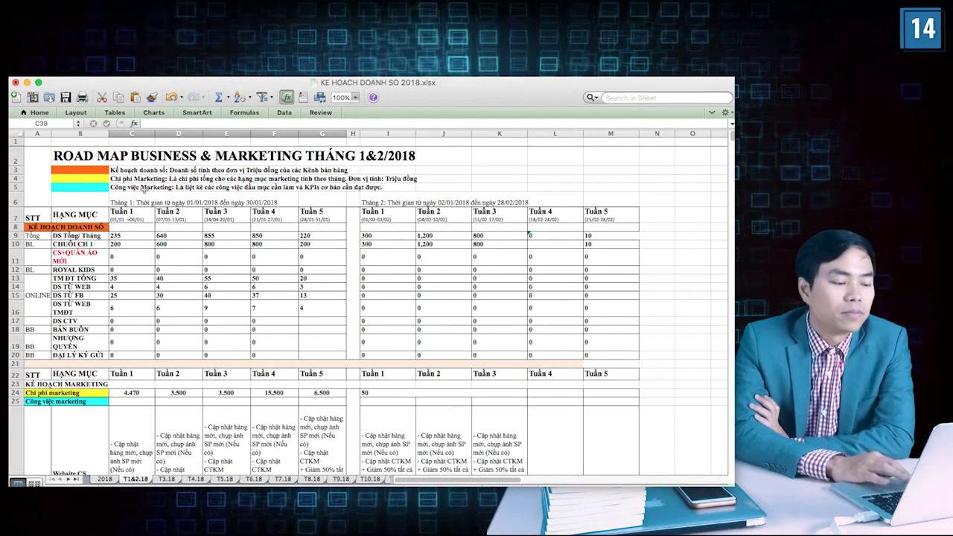
left_click(373, 159)
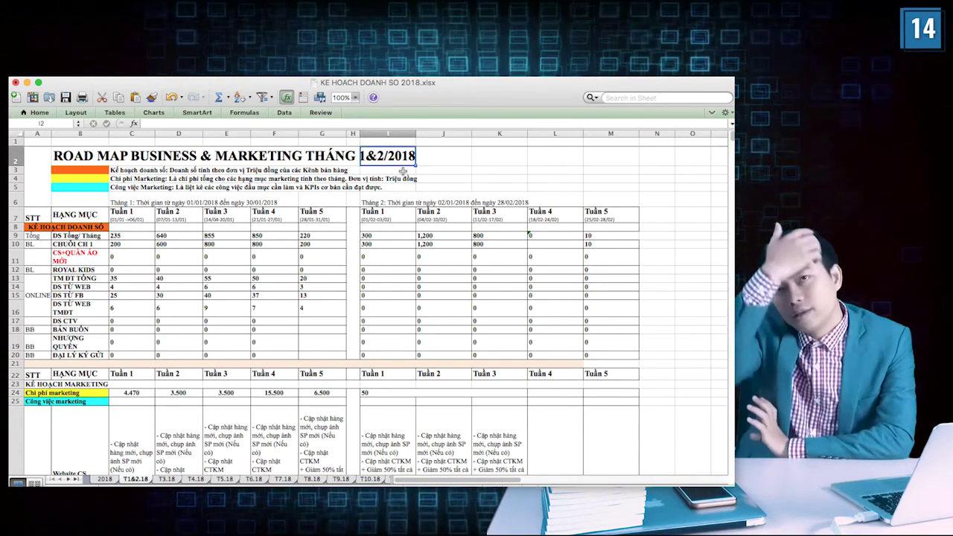
left_click(82, 245)
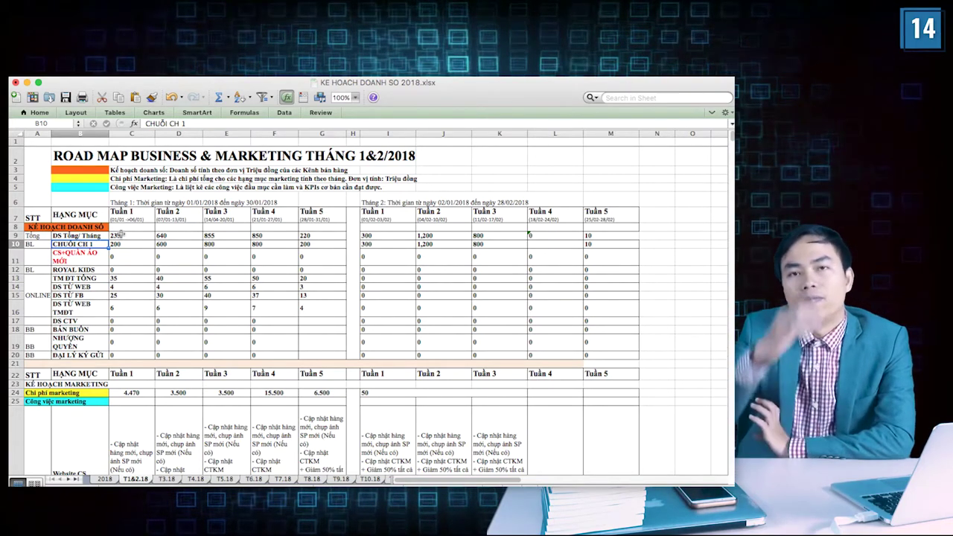
left_click(120, 234)
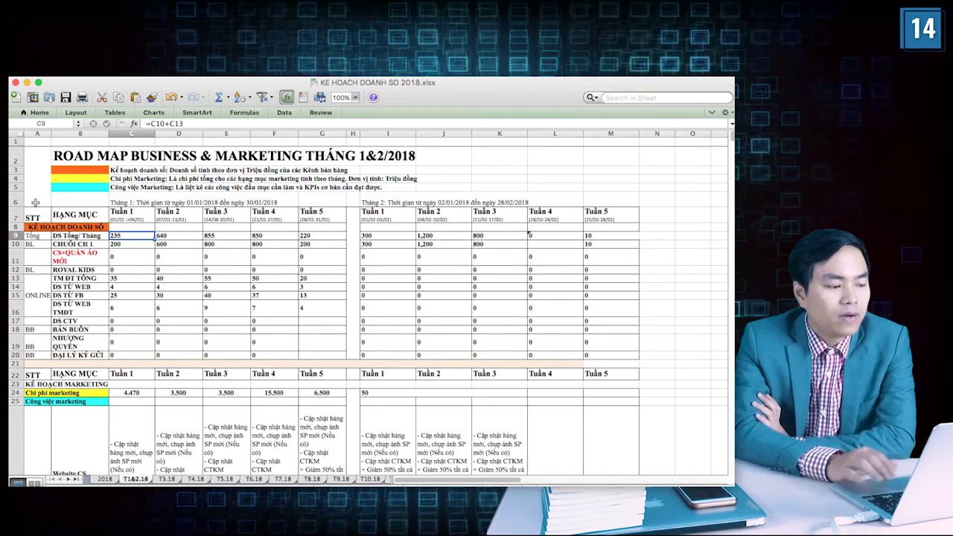
Go through the sales channels listed in column B, from DS Tổng/Tháng down to ĐẠI LÝ KÝ GỬI
left_click(75, 235)
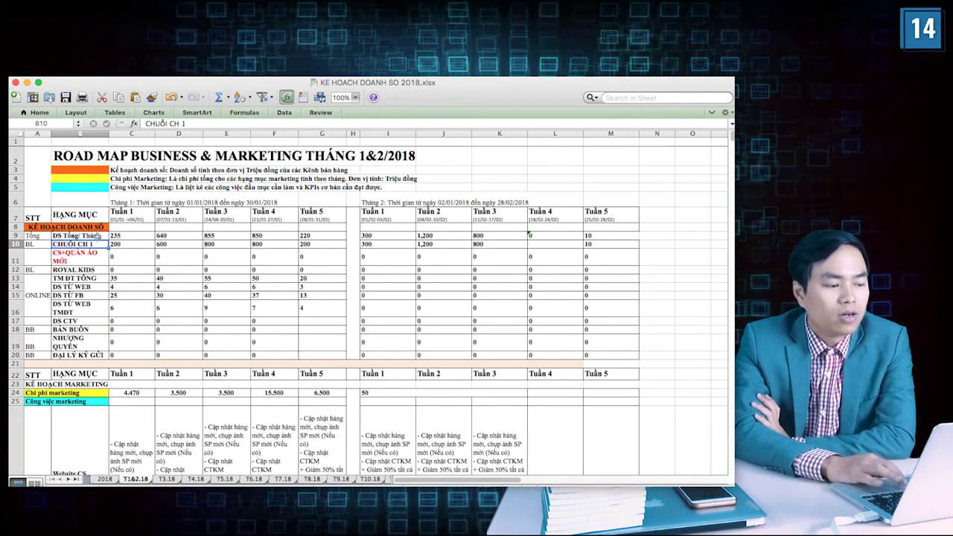
key("Down")
key("Down")
key("Down")
key("Down")
key("Down")
key("Down")
key("Down")
key("Down")
key("Down")
key("Down")
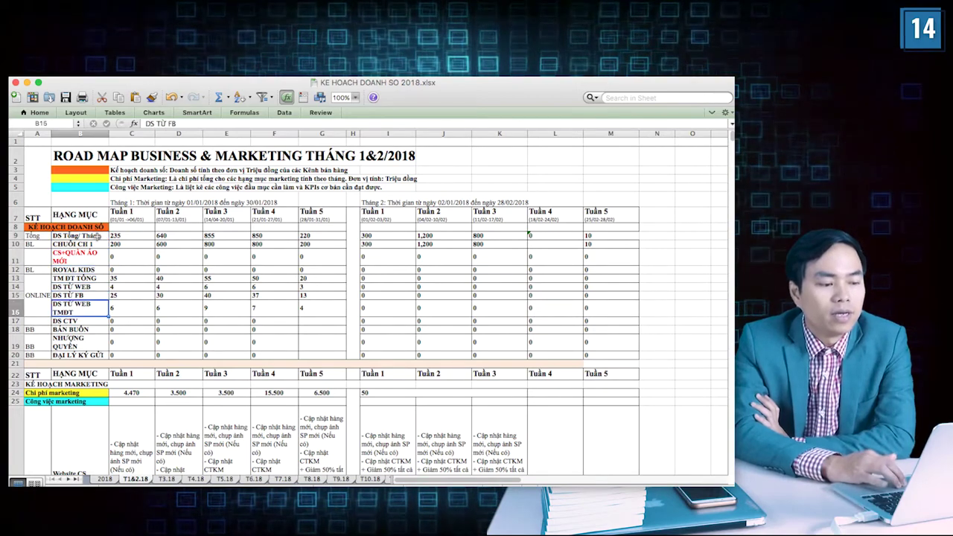
key("Down")
key("Down")
key("shift+space")
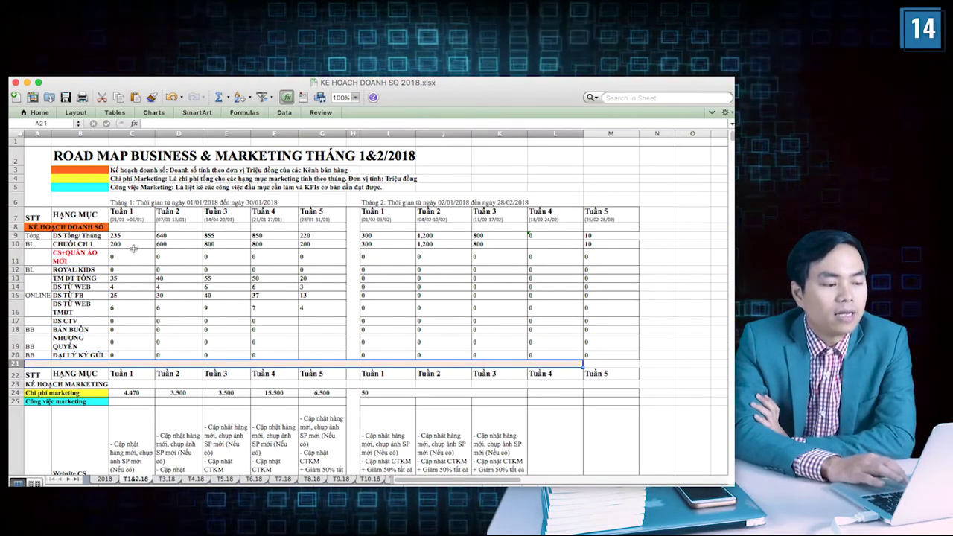
Examine the weekly sales figures for Tháng 1 and the date ranges of Tuần 1 to Tuần 5
left_click_drag(130, 237, 320, 345)
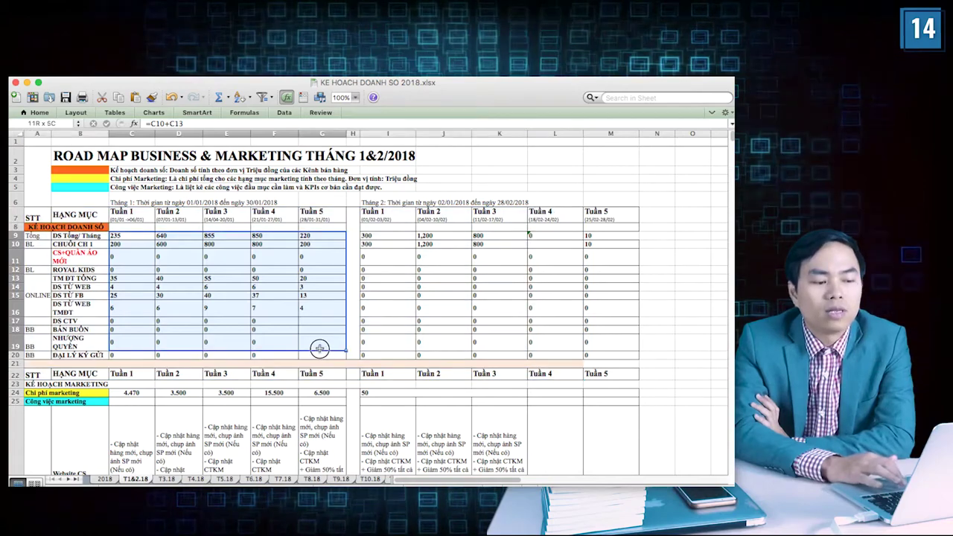
left_click(142, 213)
left_click(277, 217)
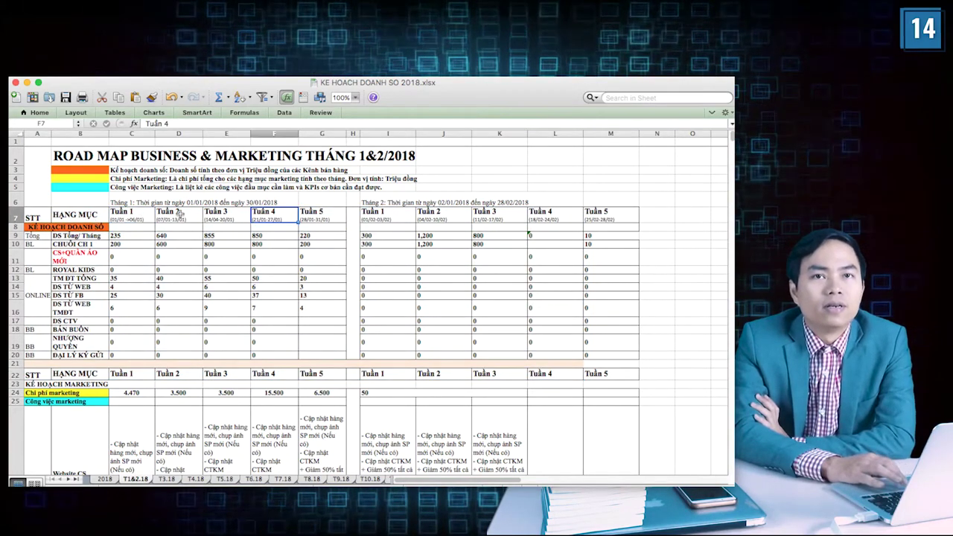
left_click(327, 216)
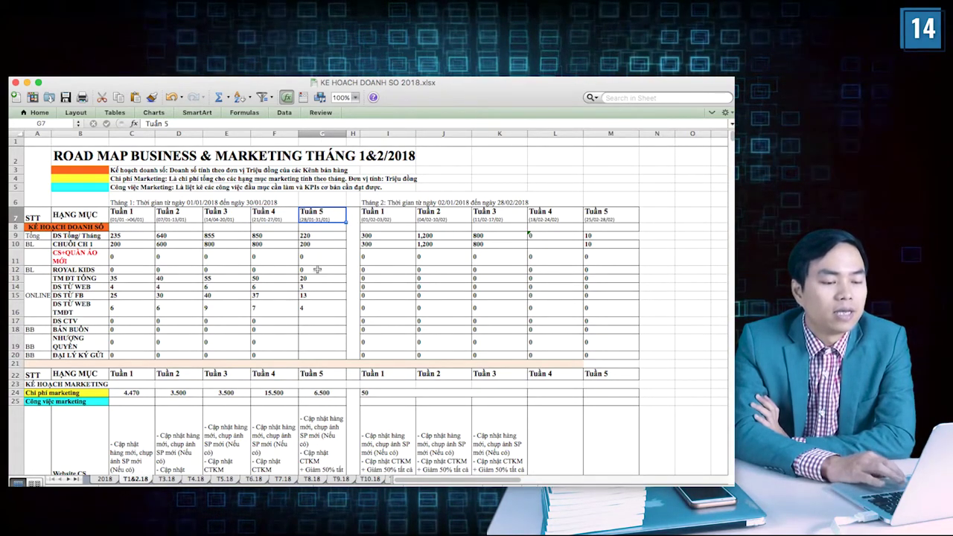
scroll(317, 270, "down", 3)
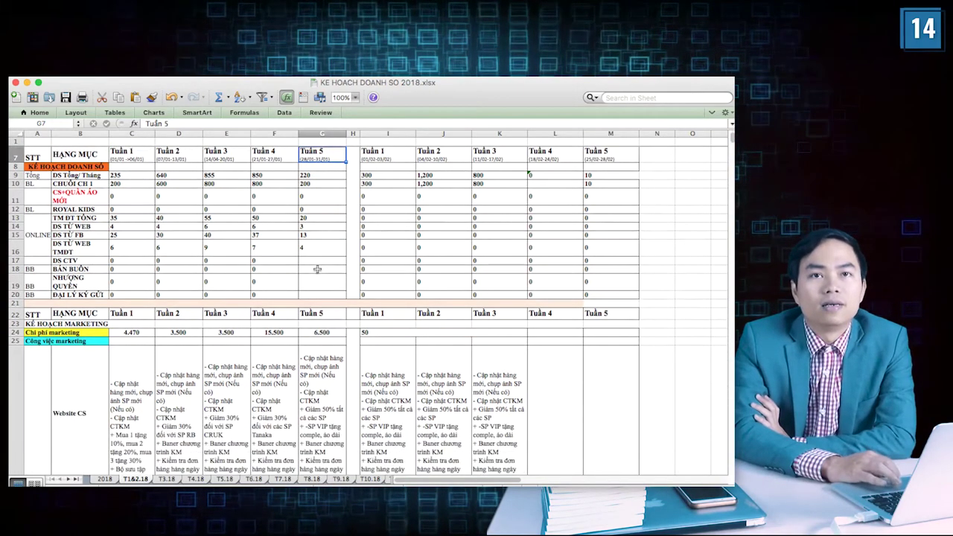
scroll(341, 297, "down", 2)
scroll(336, 332, "up", 5)
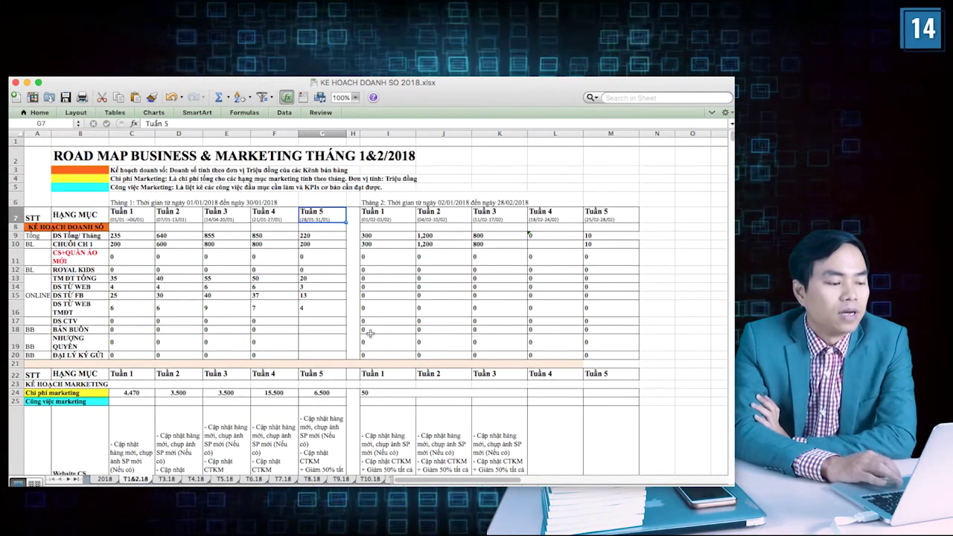
Examine the Công việc marketing section and the Website CS tasks planned for each week of Tháng 1
scroll(276, 318, "down", 1)
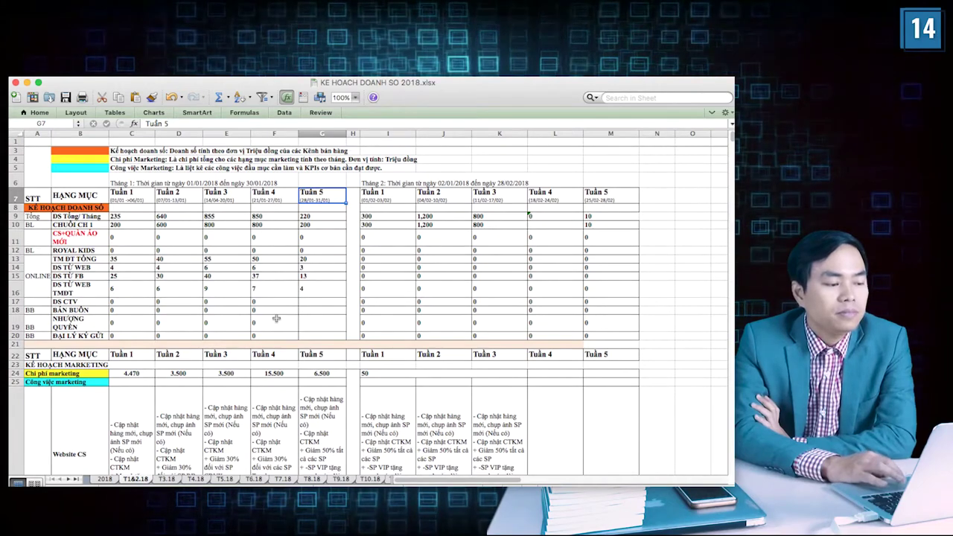
scroll(276, 318, "down", 2)
scroll(276, 317, "down", 1)
scroll(276, 318, "down", 1)
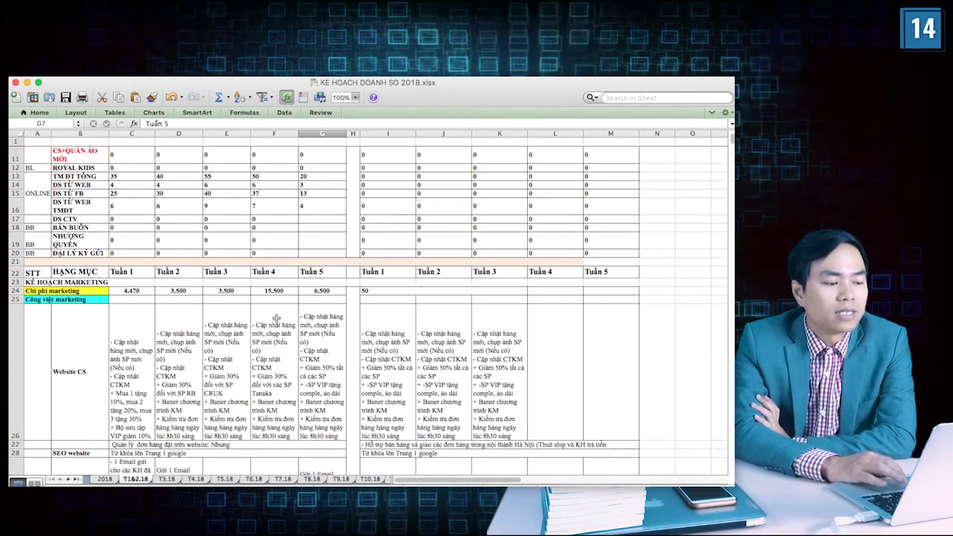
scroll(276, 318, "down", 2)
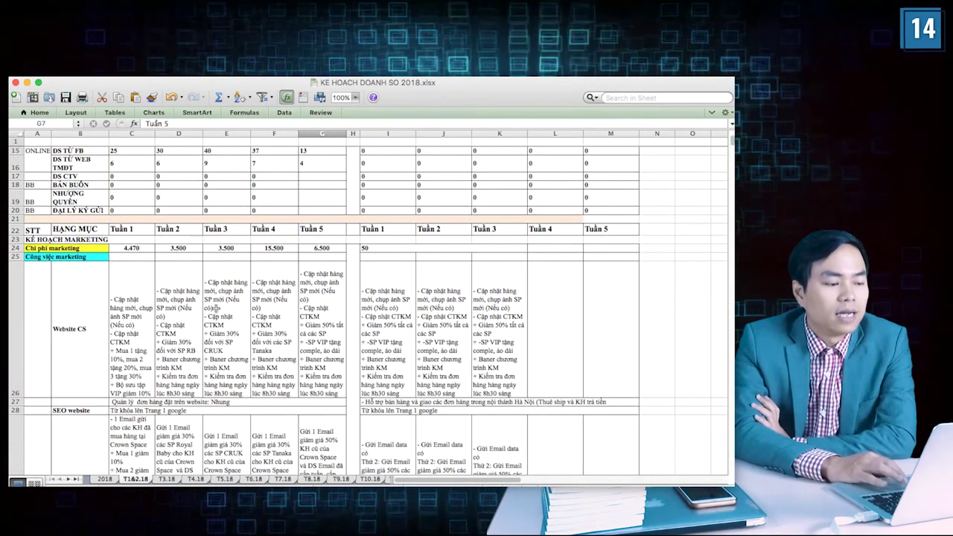
left_click(42, 257)
left_click(131, 292)
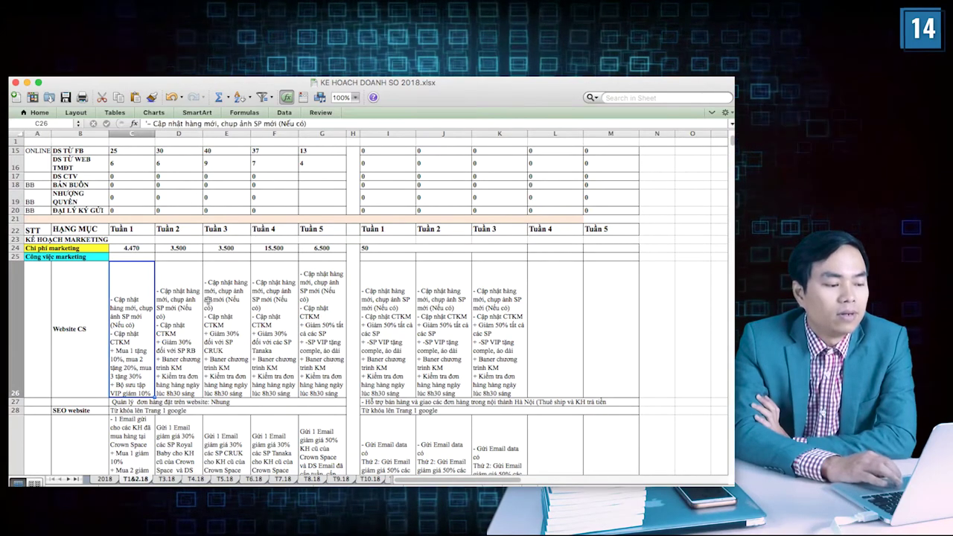
left_click(184, 302)
left_click(256, 309)
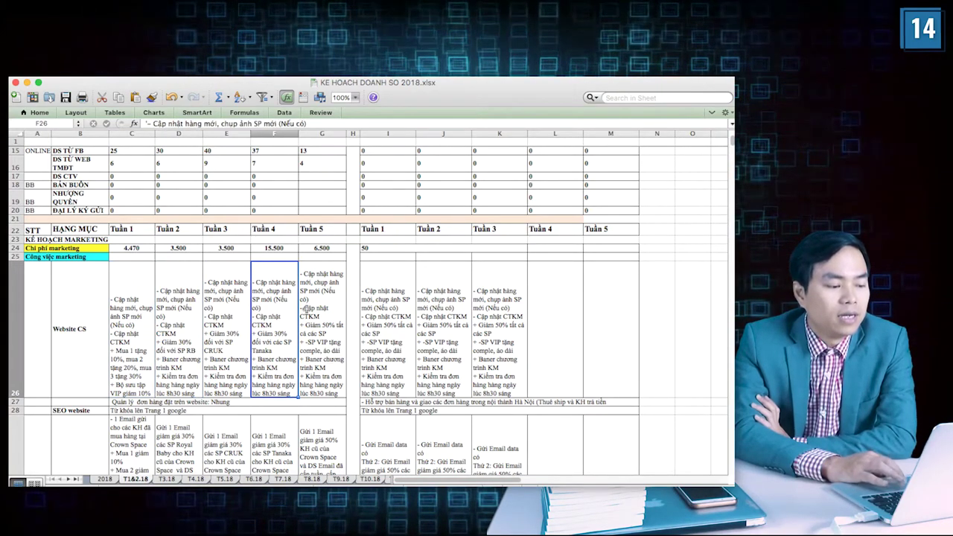
left_click(305, 310)
Set the Tuần 1 marketing cost in C24 to 5% of that week's total sales with =0.05*C9
scroll(346, 313, "up", 5)
scroll(346, 314, "down", 2)
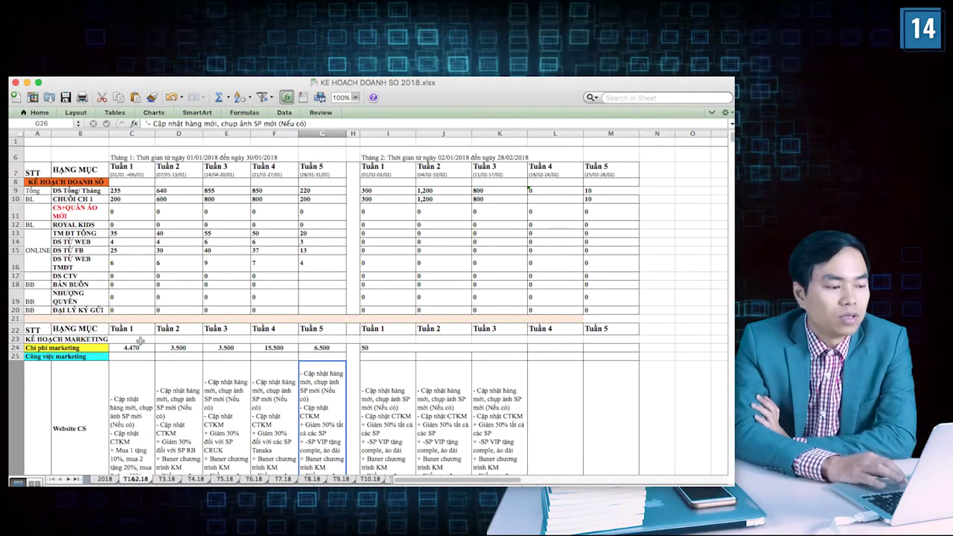
left_click(145, 348)
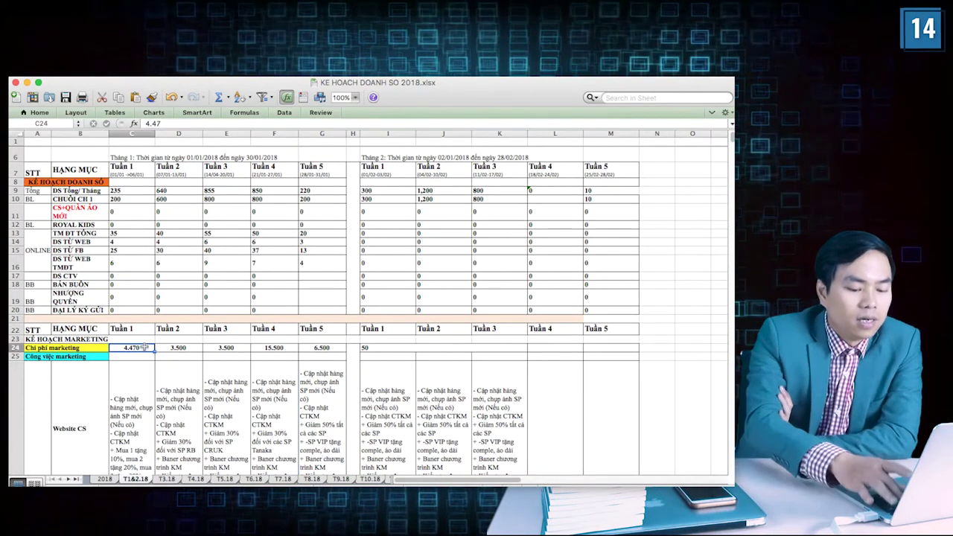
left_click(127, 191)
left_click(140, 347)
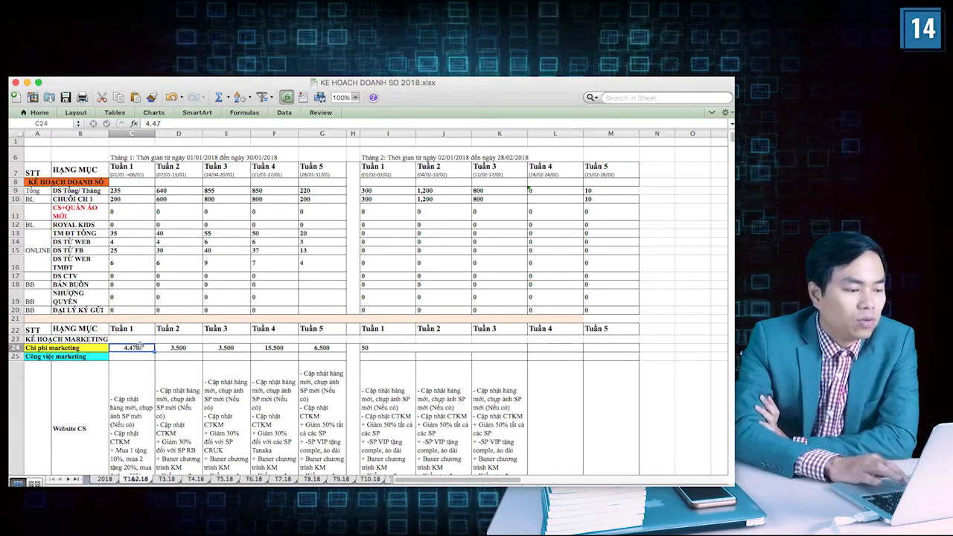
type("=0.")
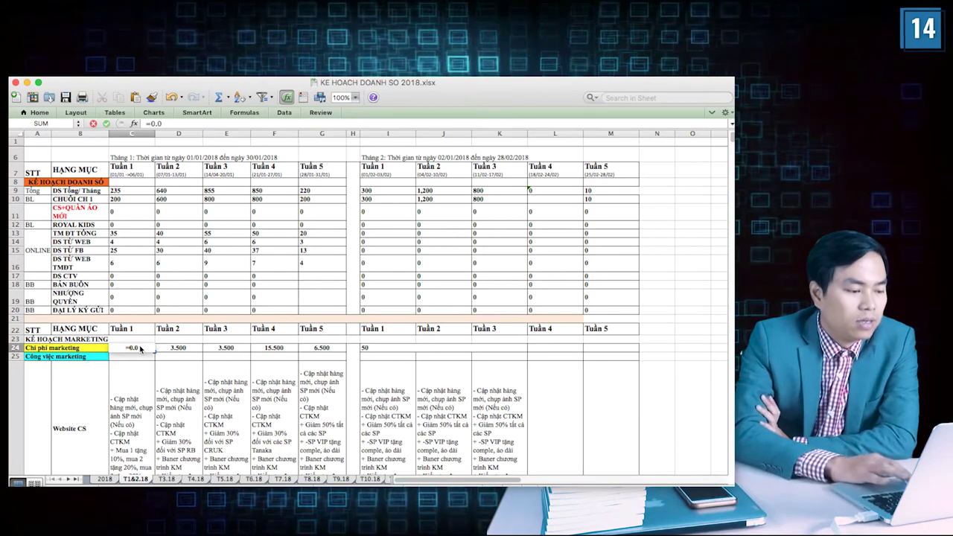
type("05*")
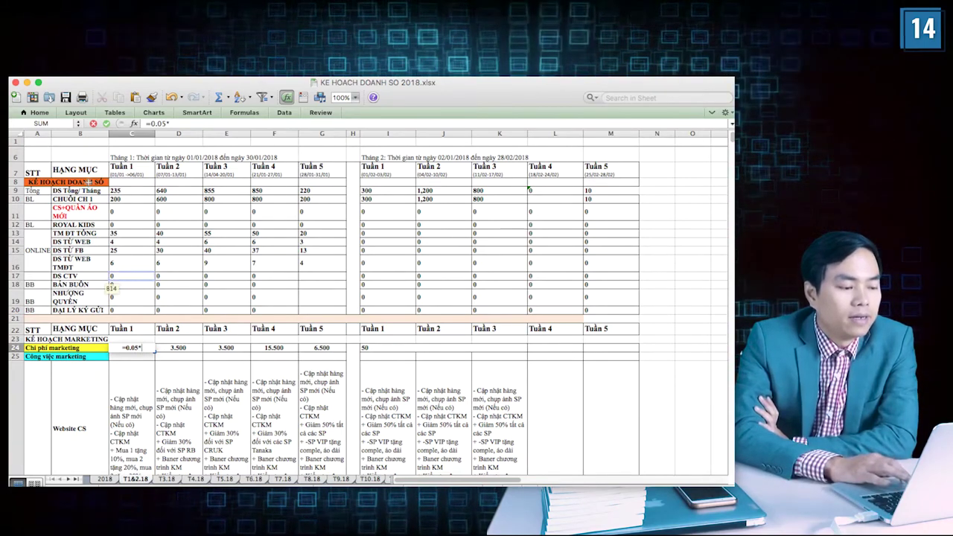
left_click(139, 193)
key("Return")
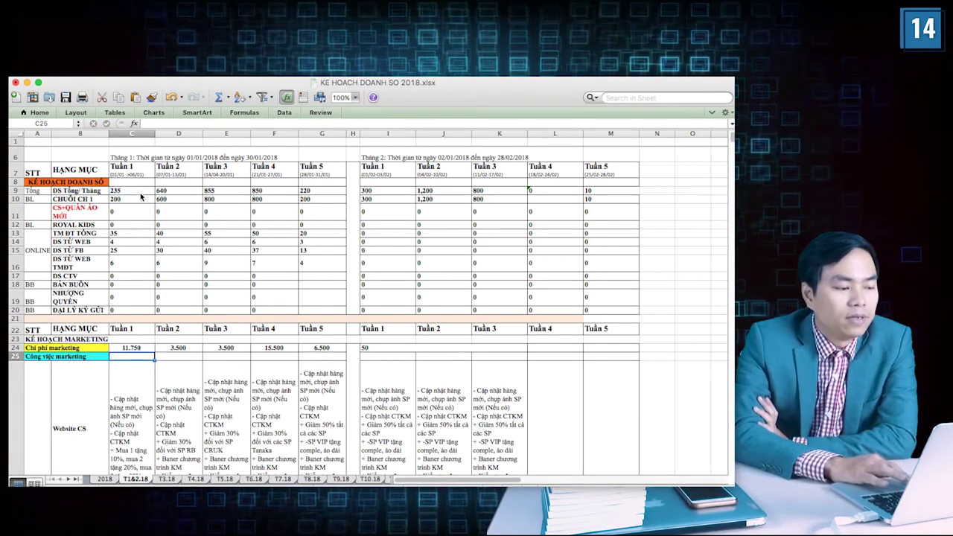
Copy the 5% cost formula from C24 across to Tuần 5 in G24 and check the copied formulas
left_click(144, 347)
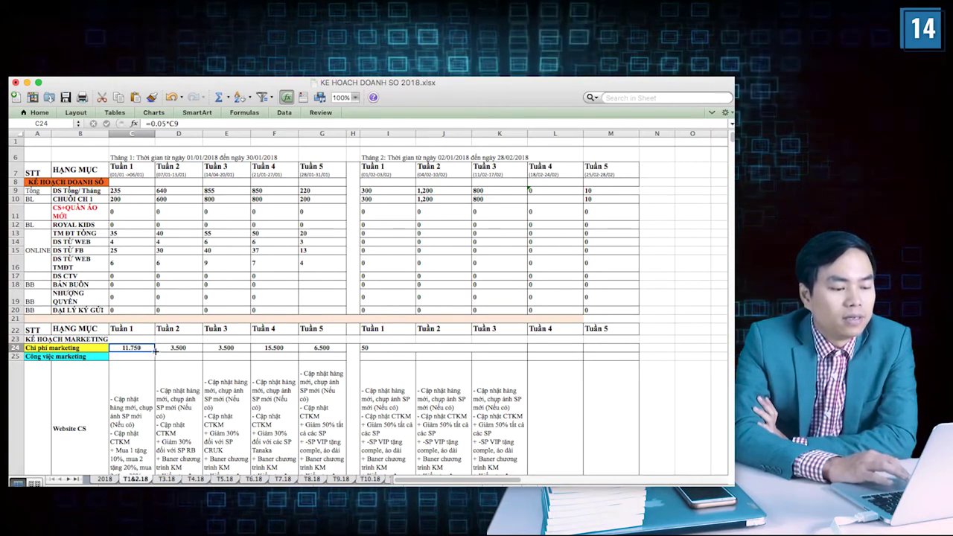
left_click_drag(155, 351, 323, 348)
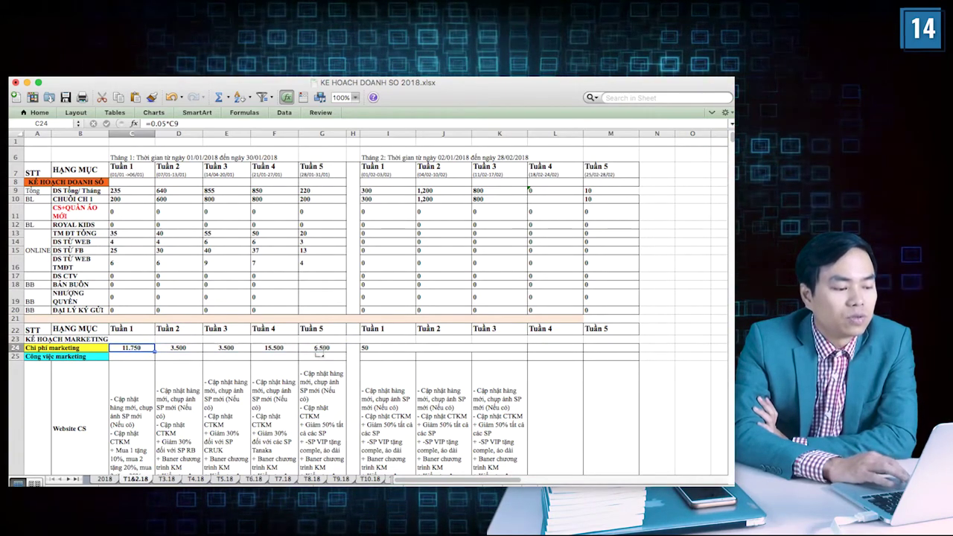
left_click(265, 355)
left_click(133, 348)
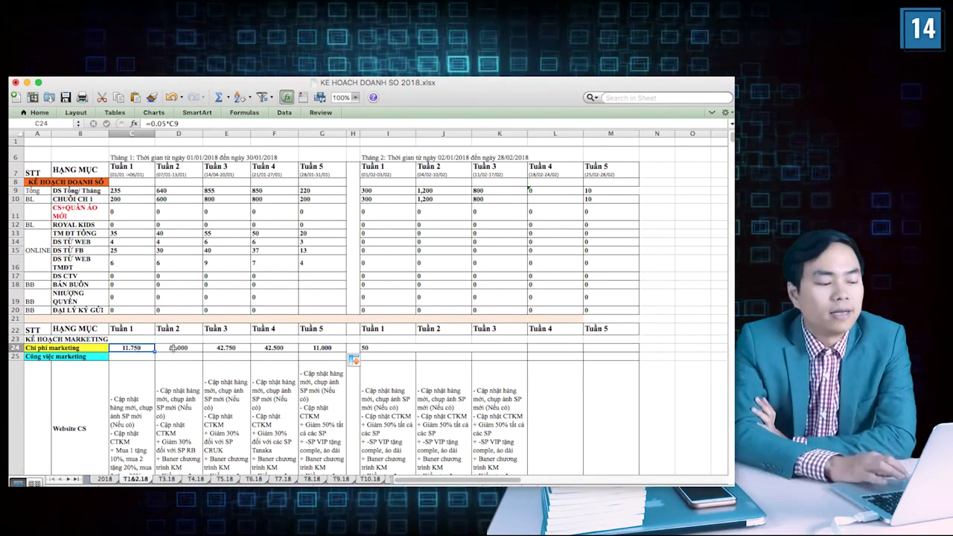
left_click(175, 348)
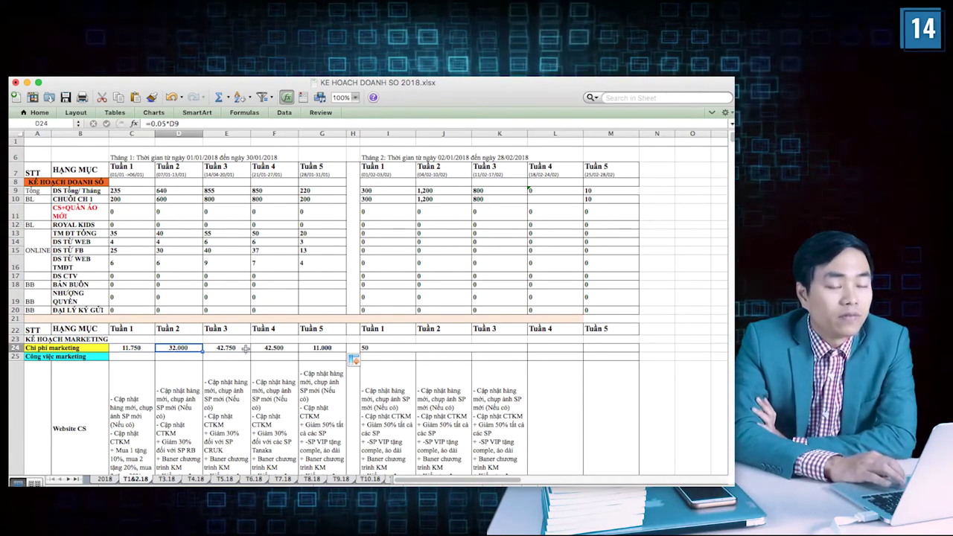
left_click(239, 349)
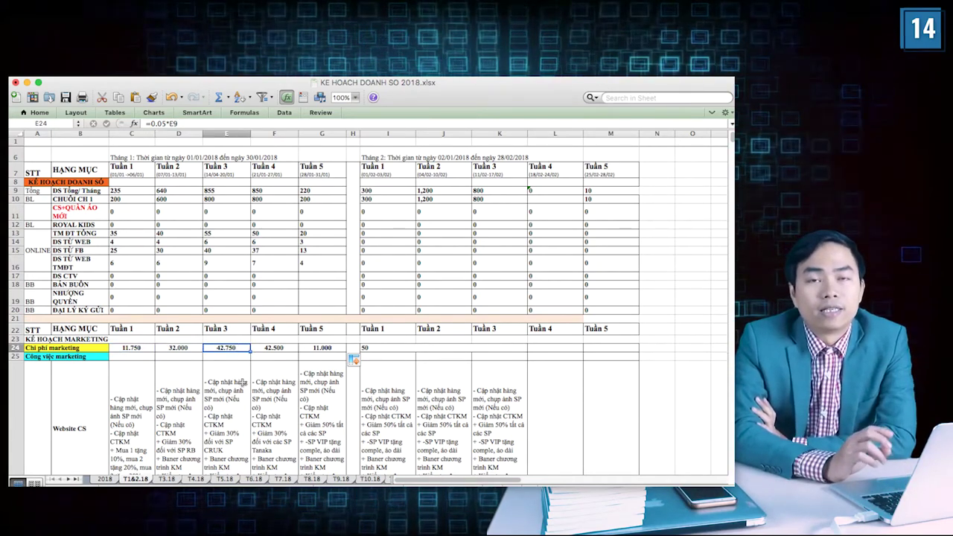
Compare the Website CS tasks in C26:G26 week by week, continuing to the SEO website and Email Marketing rows
left_click(133, 367)
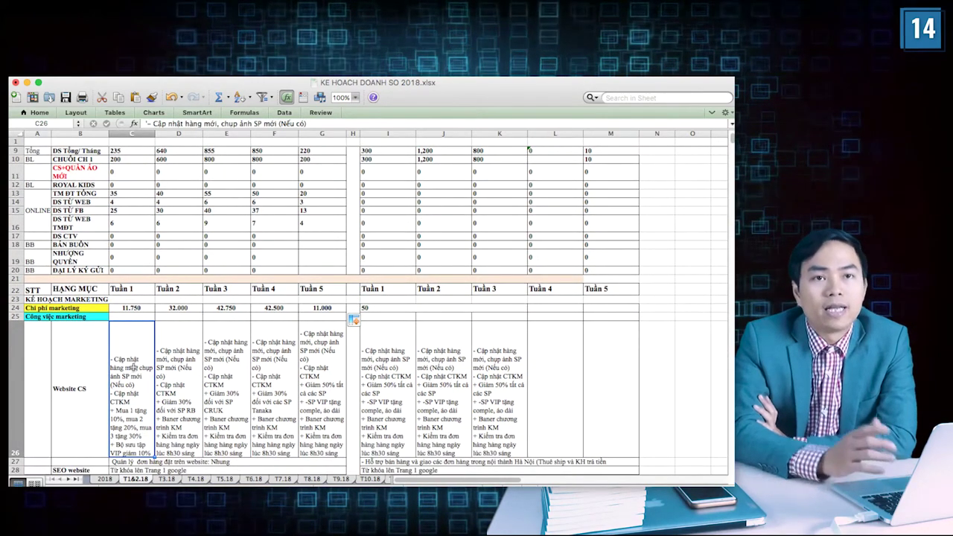
scroll(133, 367, "down", 1)
scroll(133, 367, "down", 3)
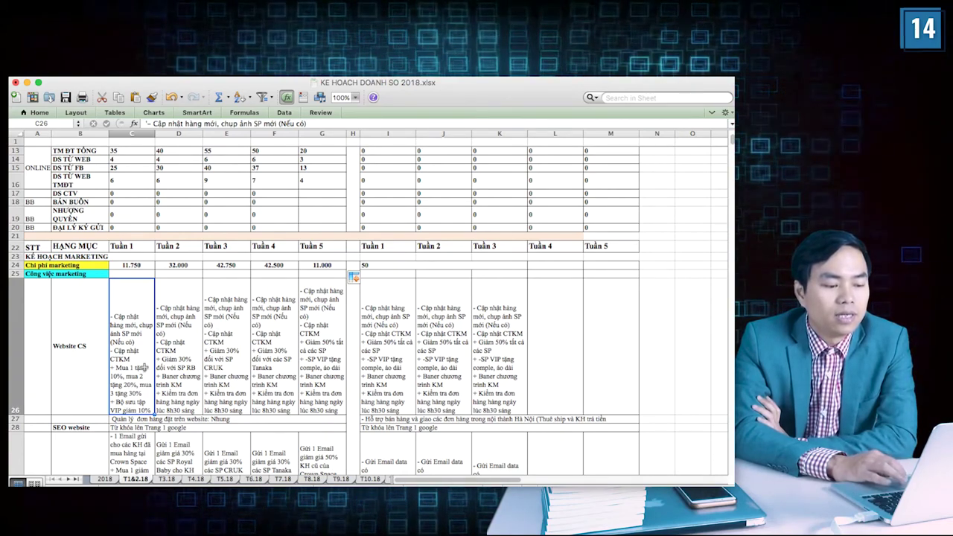
left_click(159, 359)
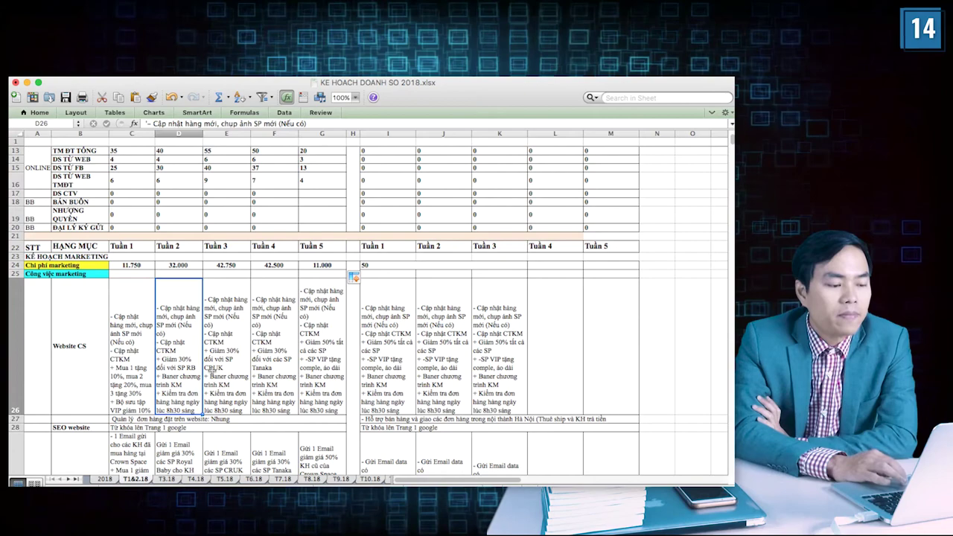
left_click(213, 370)
left_click(265, 370)
left_click(318, 370)
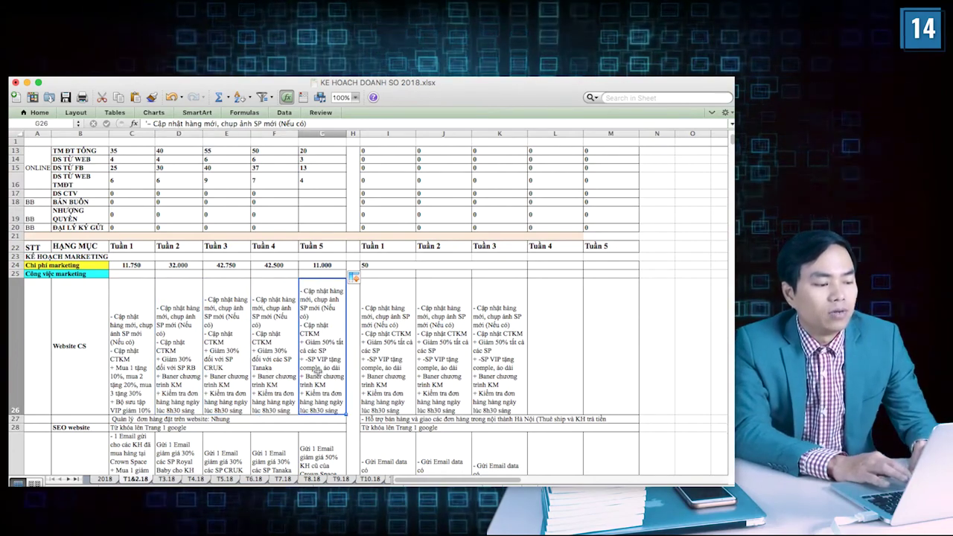
scroll(318, 370, "down", 3)
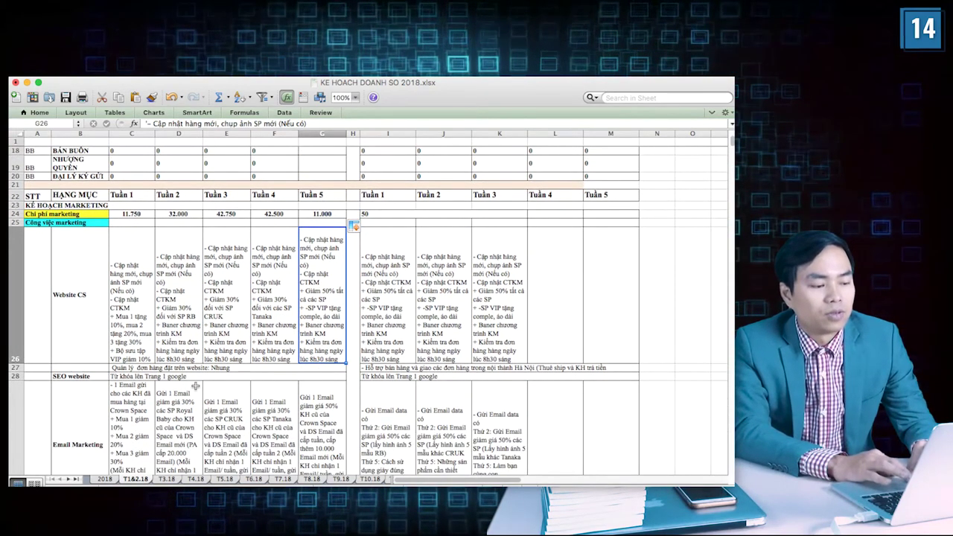
Increase the heights of row 28 (SEO website) and row 27 above it to show their full task text
scroll(195, 385, "down", 2)
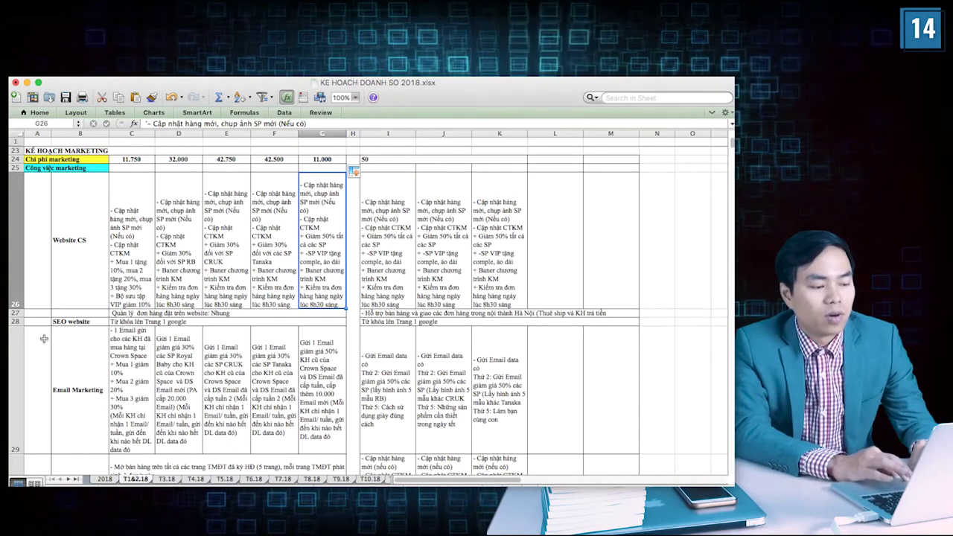
left_click_drag(17, 325, 15, 400)
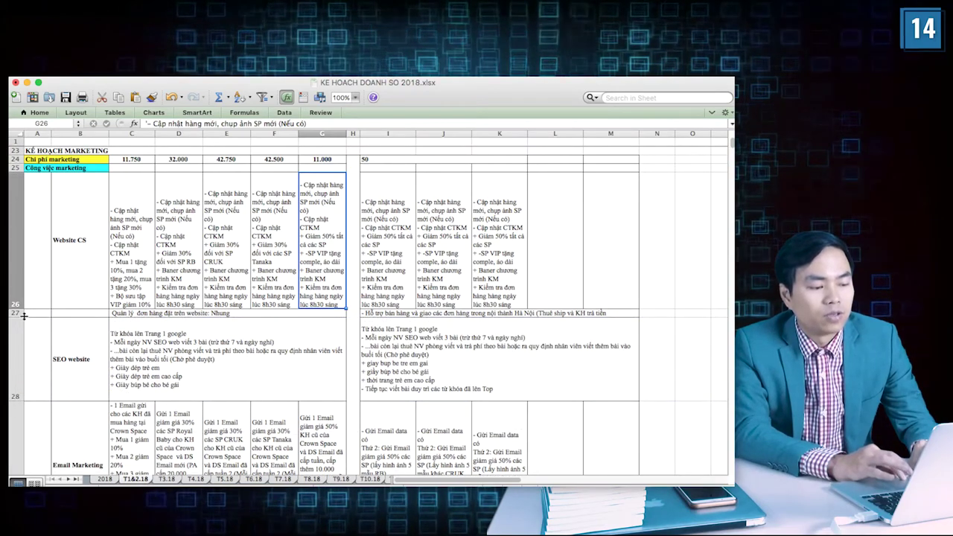
left_click_drag(14, 317, 15, 389)
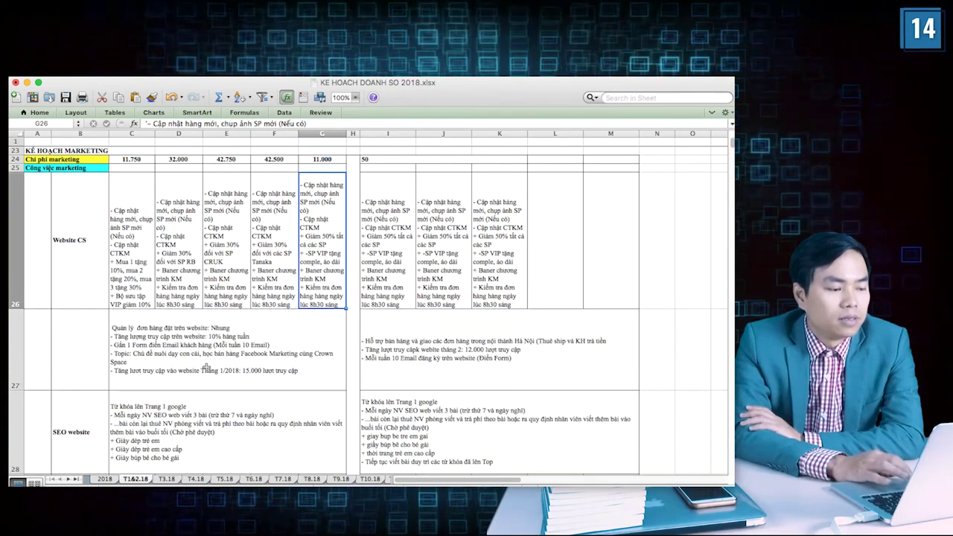
Examine the website order management tasks in C27 and compare the SEO website tasks in C28 and I28
left_click(242, 326)
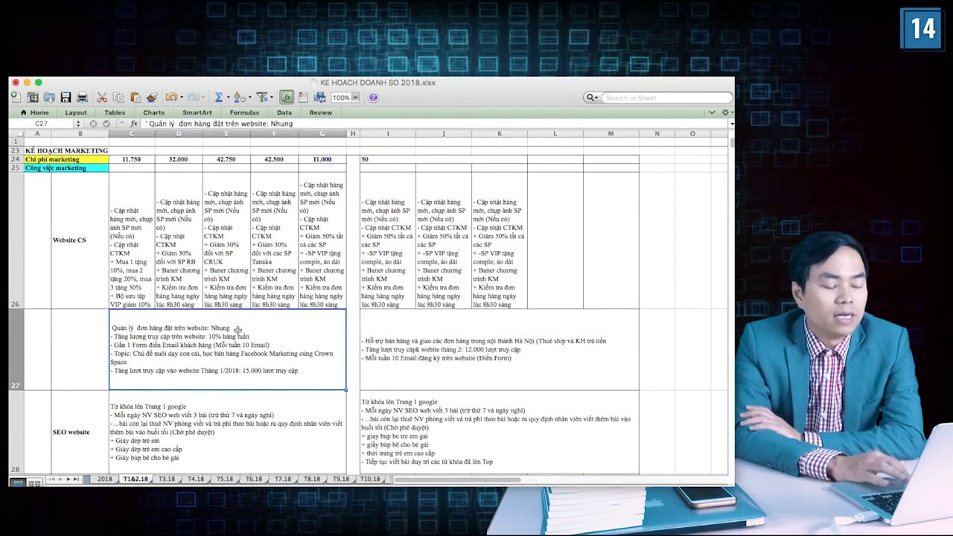
scroll(230, 337, "down", 5)
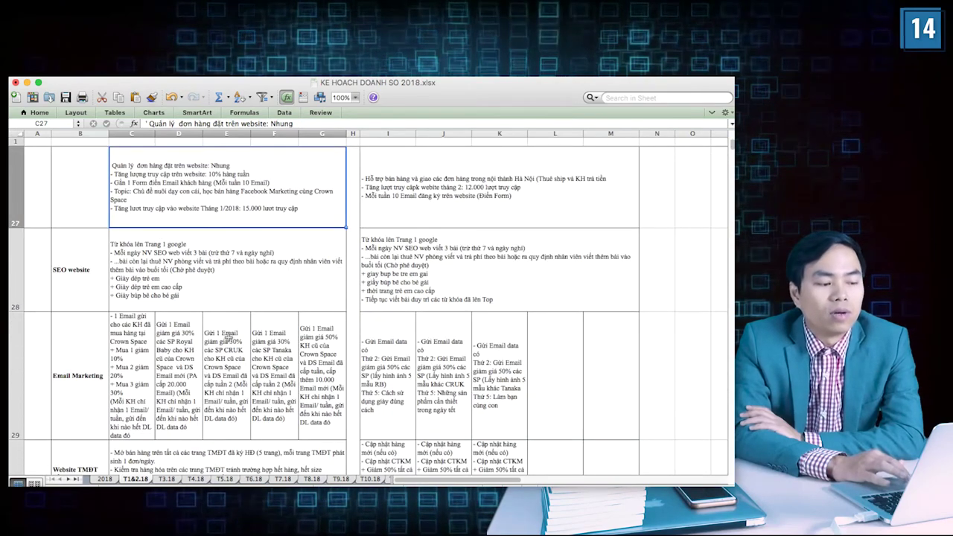
left_click(178, 286)
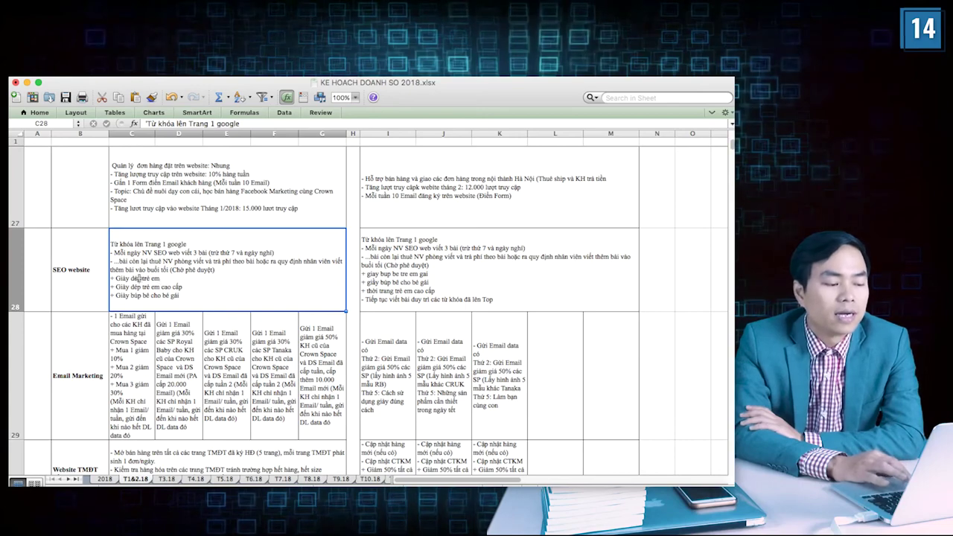
left_click(398, 281)
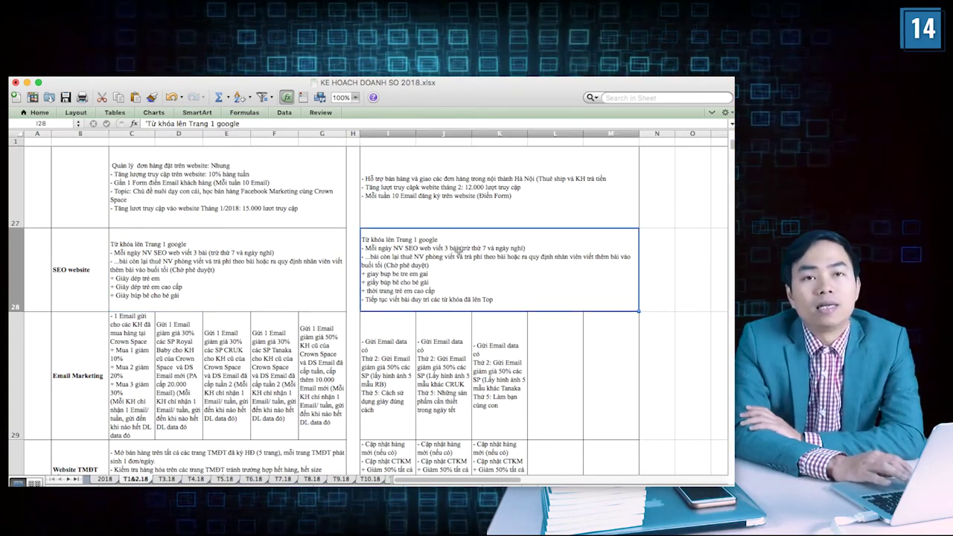
scroll(297, 298, "down", 5)
scroll(224, 328, "up", 5)
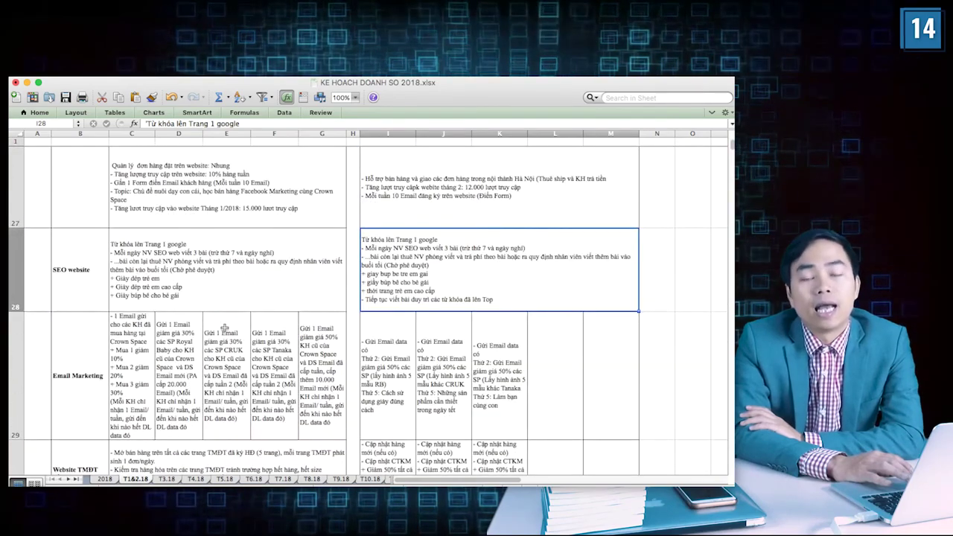
Compare the Email Marketing tasks in C29:G29 week by week from Tuần 1 to Tuần 5
left_click(137, 342)
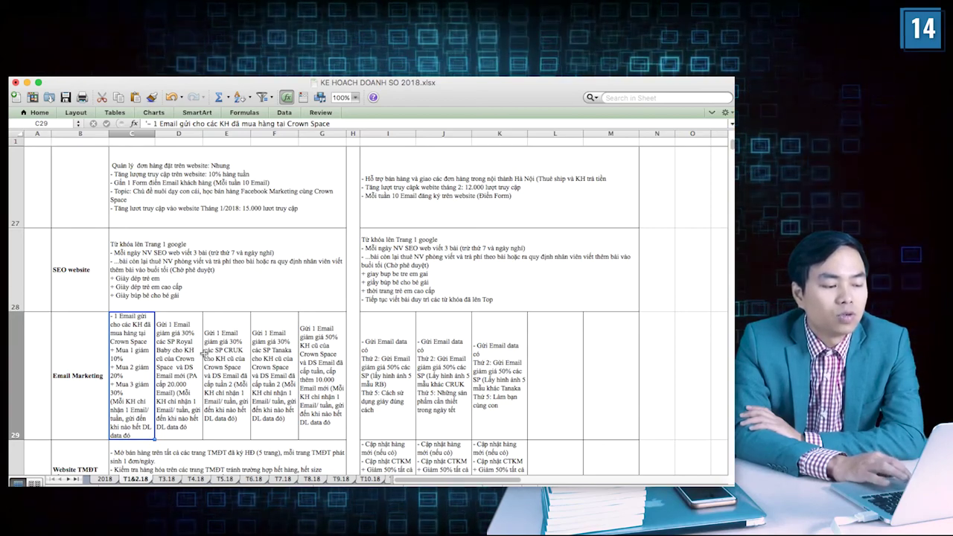
left_click(179, 358)
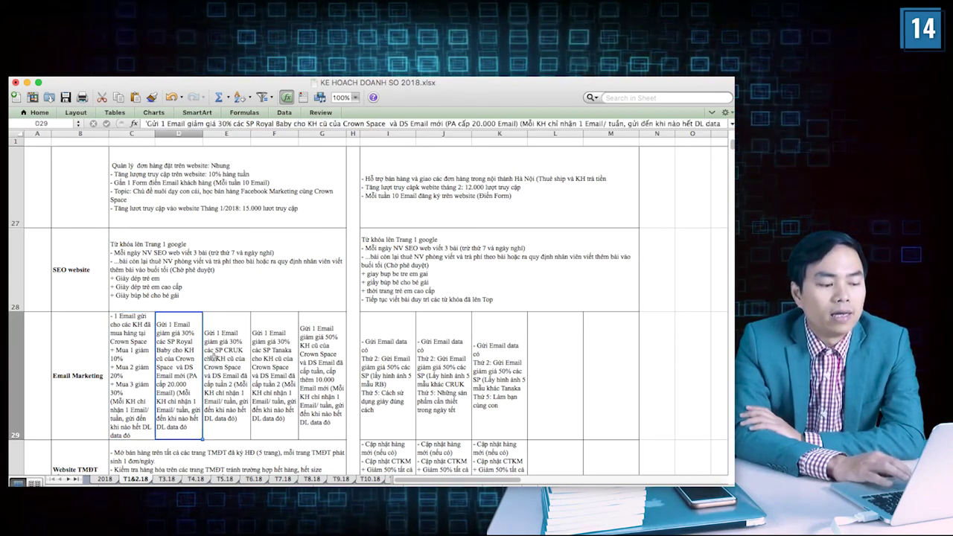
left_click(227, 357)
left_click(274, 357)
left_click(322, 358)
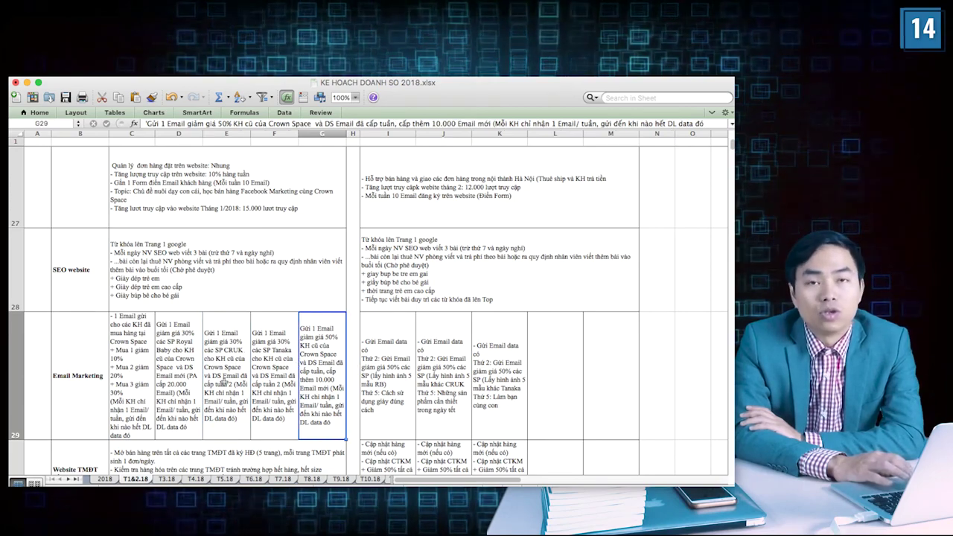